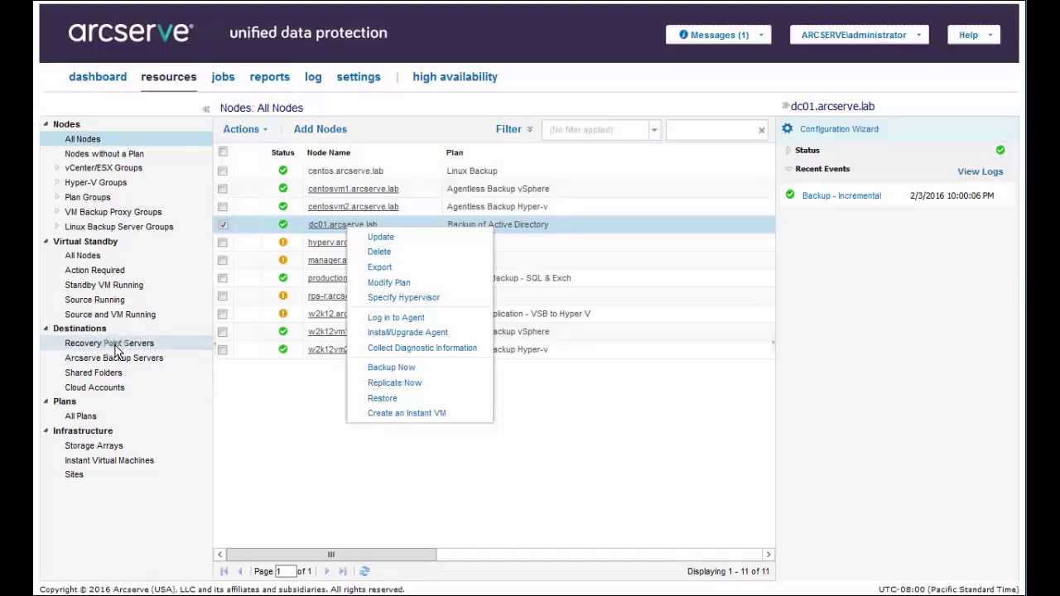
pyautogui.click(116, 344)
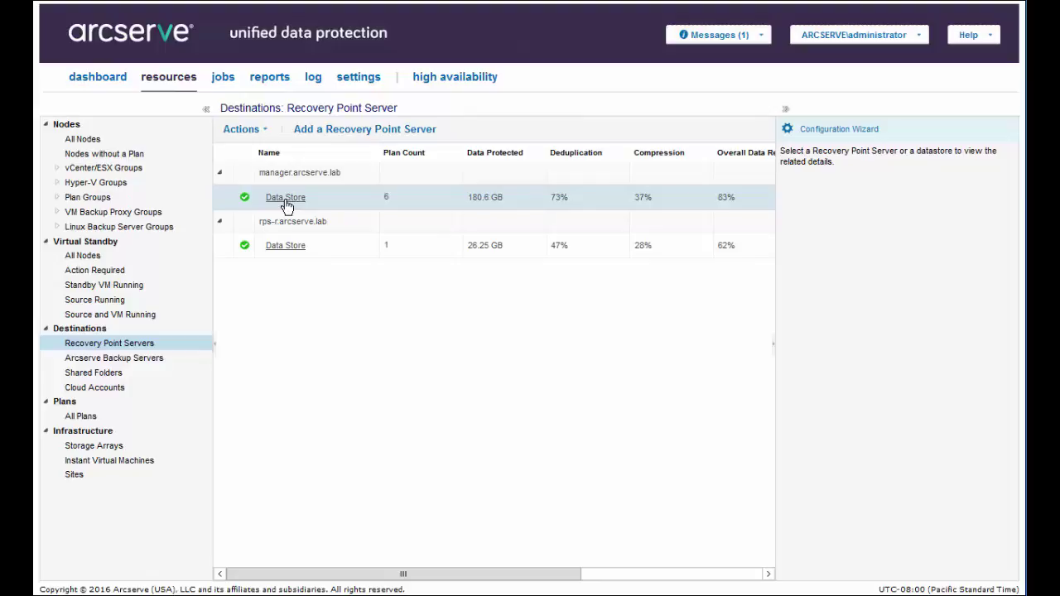
pyautogui.click(285, 199)
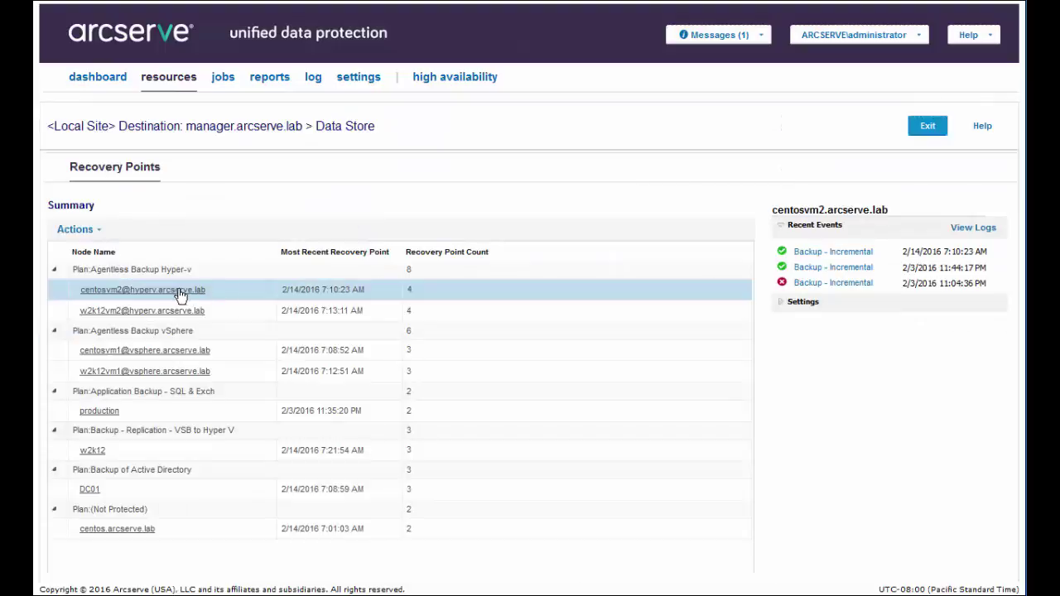
pyautogui.rightClick(180, 294)
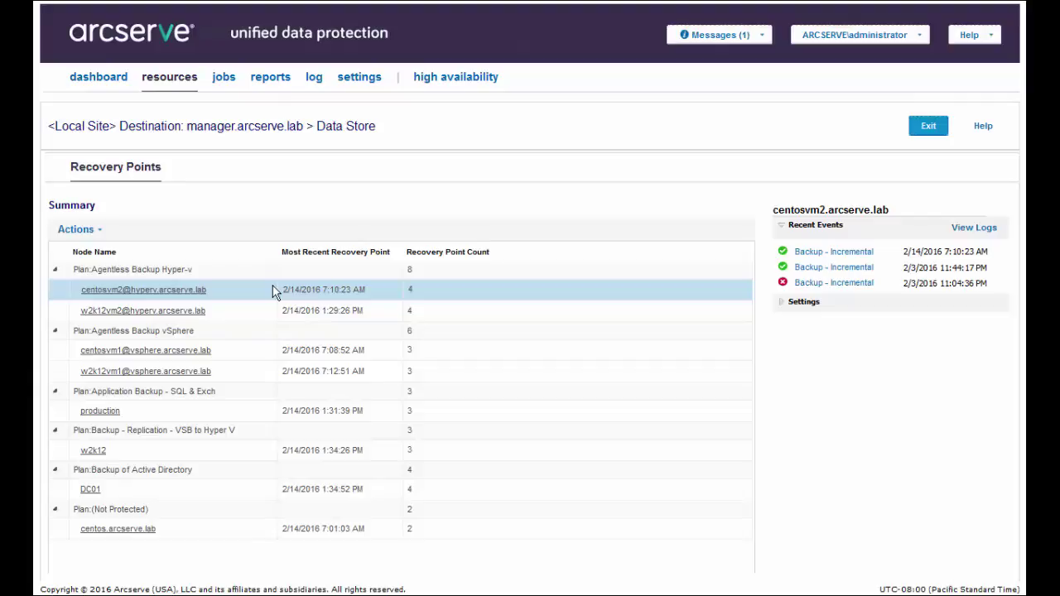
pyautogui.click(180, 314)
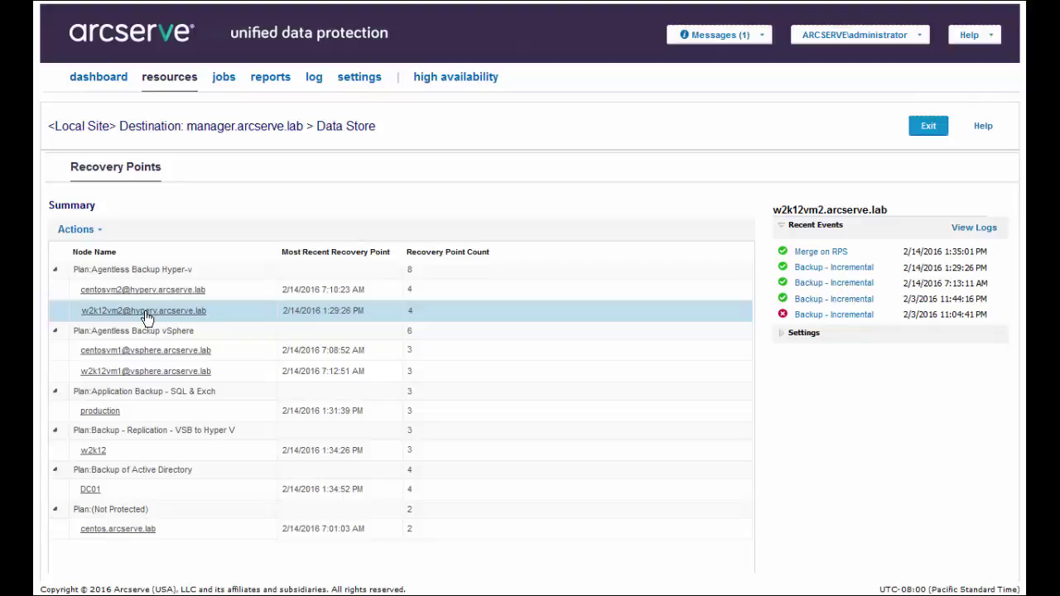
pyautogui.rightClick(146, 319)
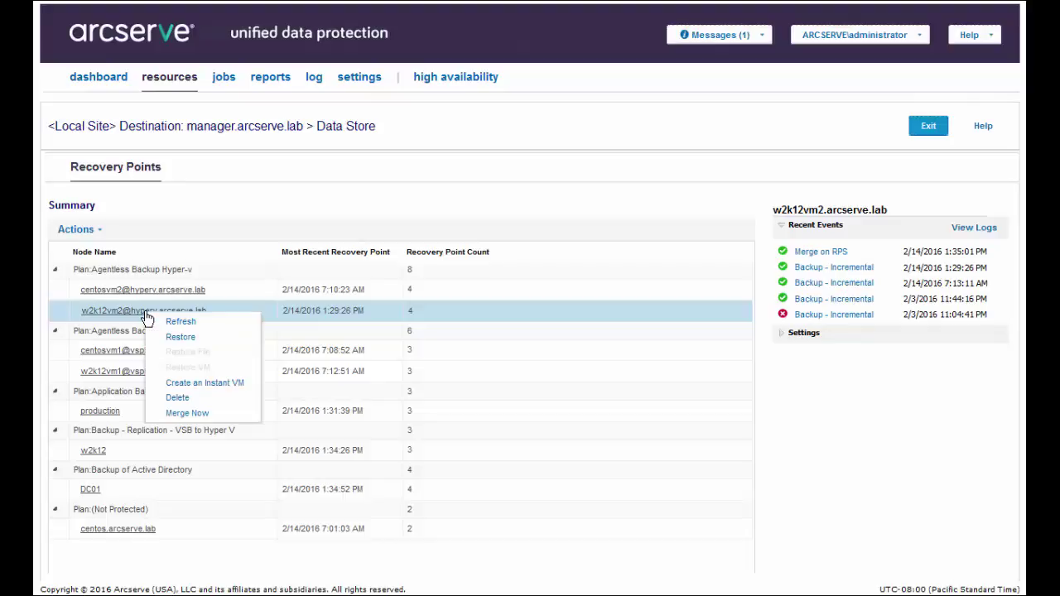
pyautogui.click(206, 391)
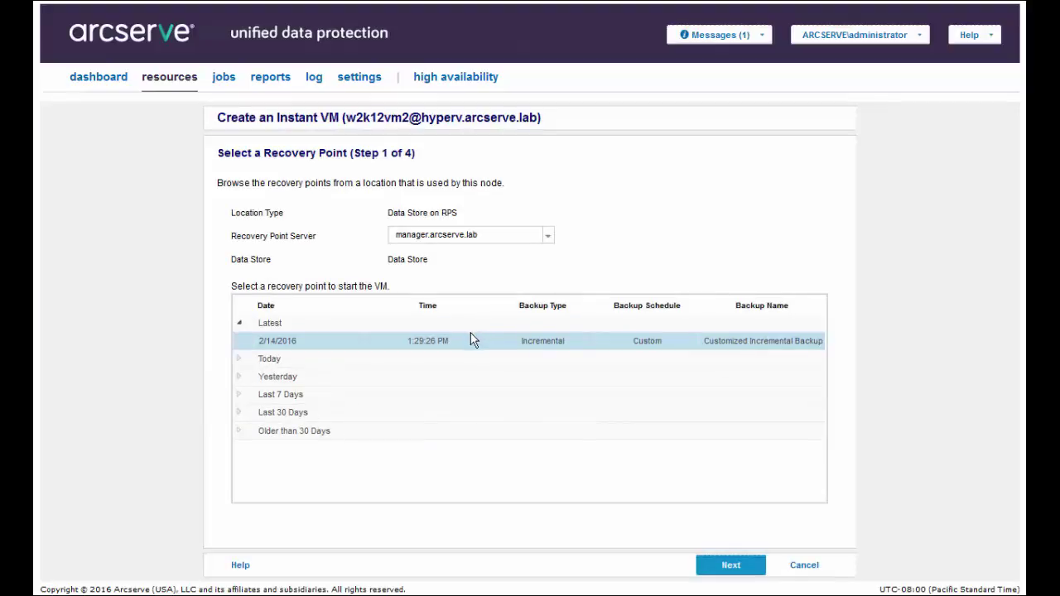
# Choose the latest recovery point, 2/14/2016 1:29:26 PM, for the Instant VM and proceed to the VM location.
pyautogui.click(240, 358)
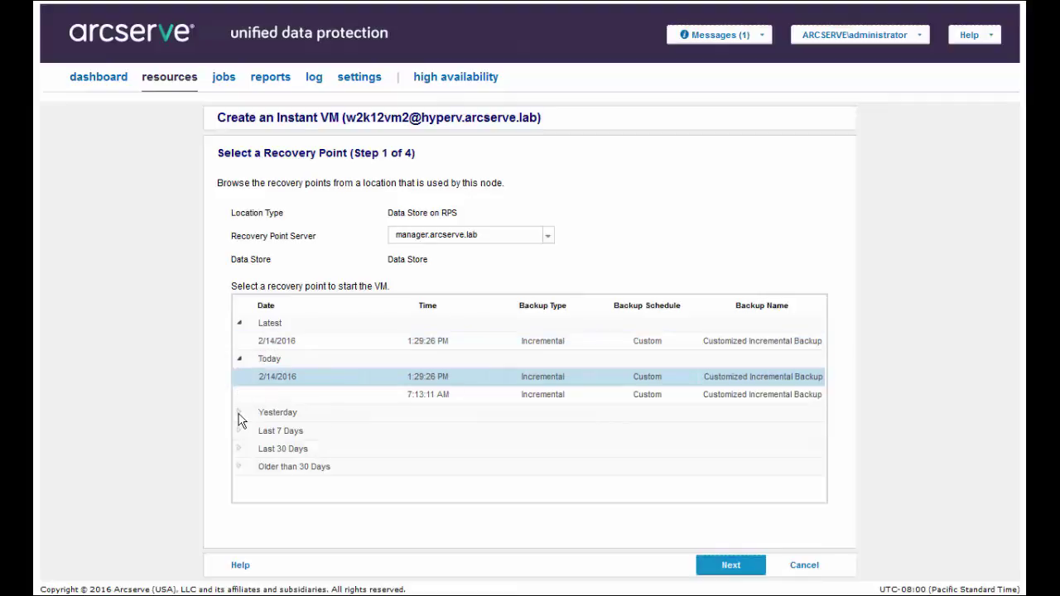
pyautogui.click(400, 341)
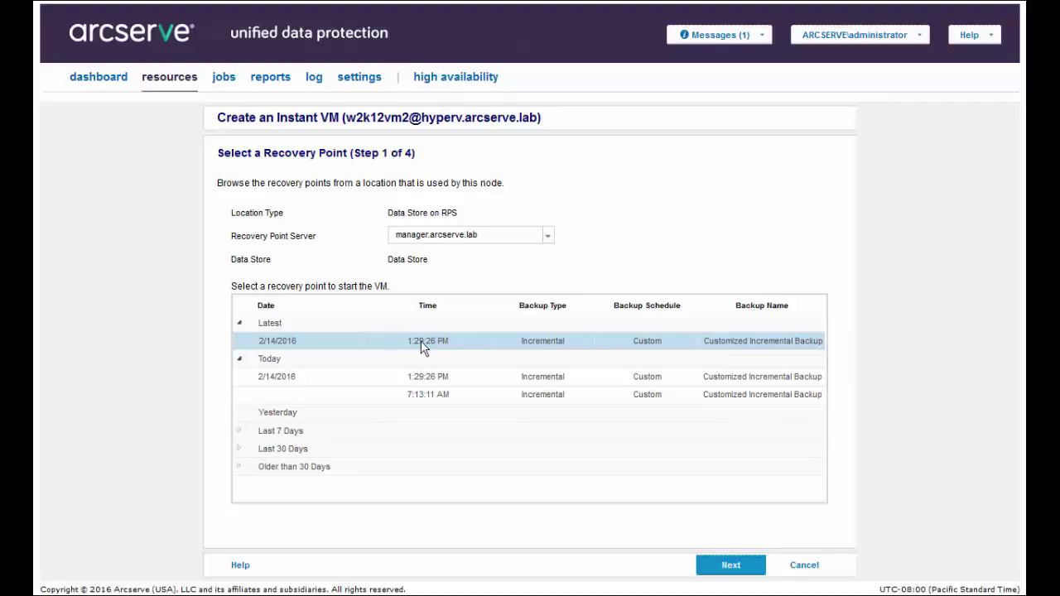
pyautogui.click(727, 567)
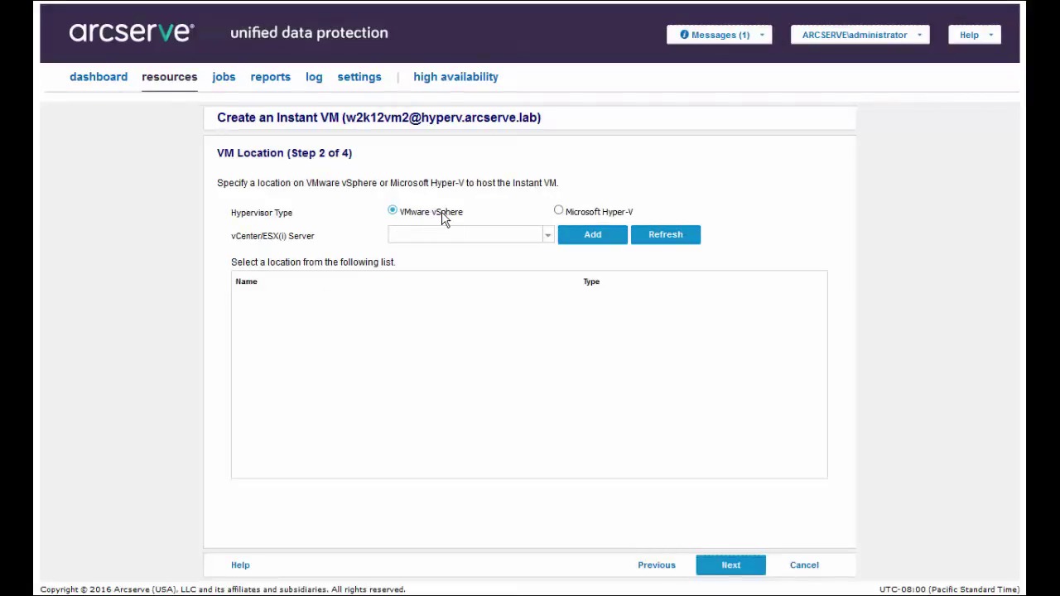
# Set the VM location to the VMware vSphere host vsphere.arcserve.lab and proceed to the recovery server.
pyautogui.click(580, 215)
pyautogui.click(409, 215)
pyautogui.click(547, 237)
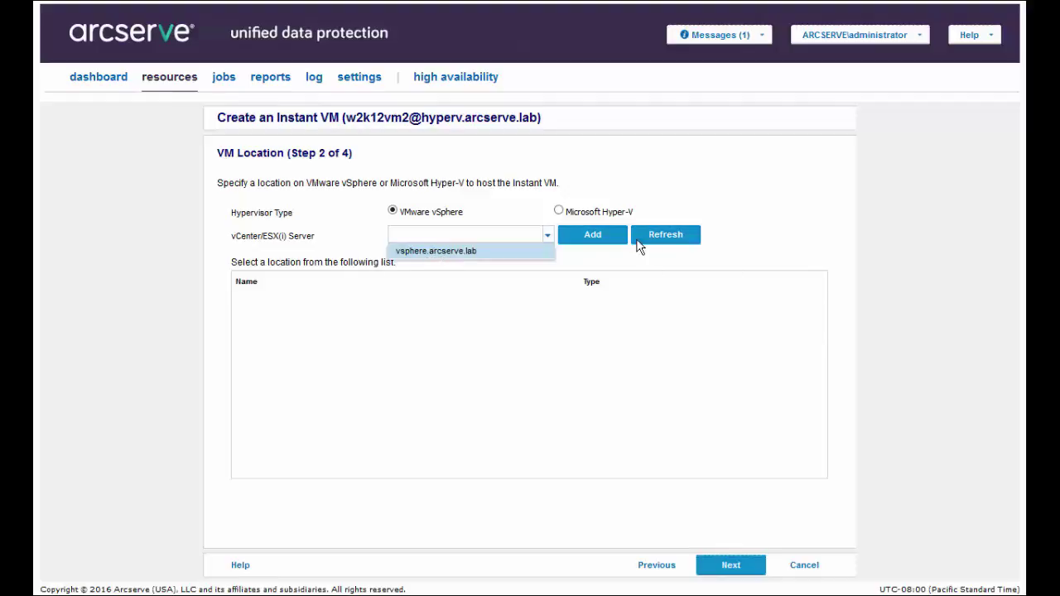
pyautogui.click(602, 245)
pyautogui.click(420, 253)
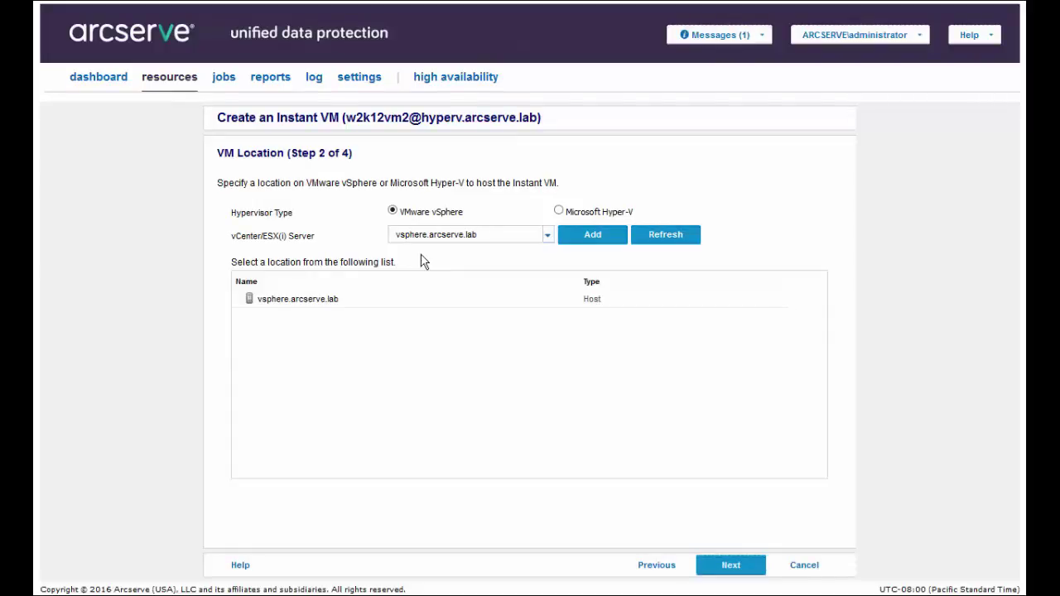
pyautogui.click(378, 300)
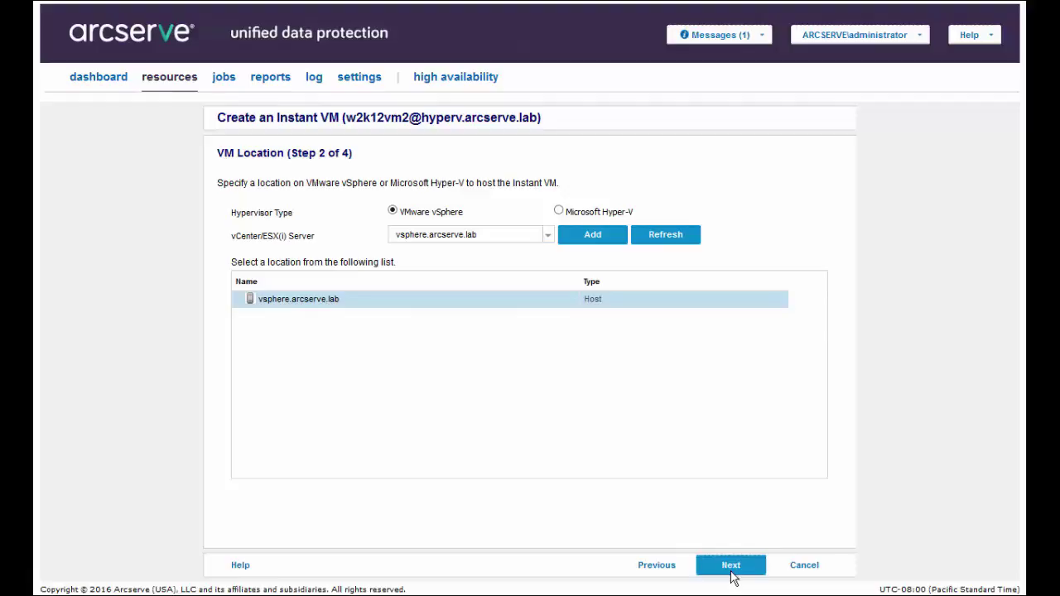
pyautogui.click(732, 570)
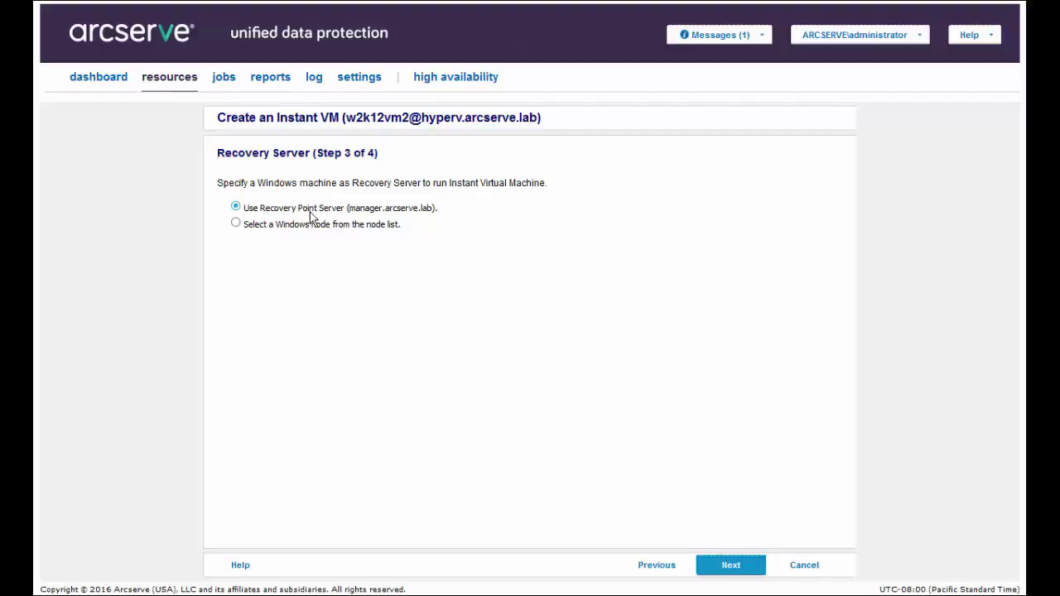
# Use the Recovery Point Server manager.arcserve.lab as the recovery server and allow NFS to be enabled on it automatically.
pyautogui.click(266, 228)
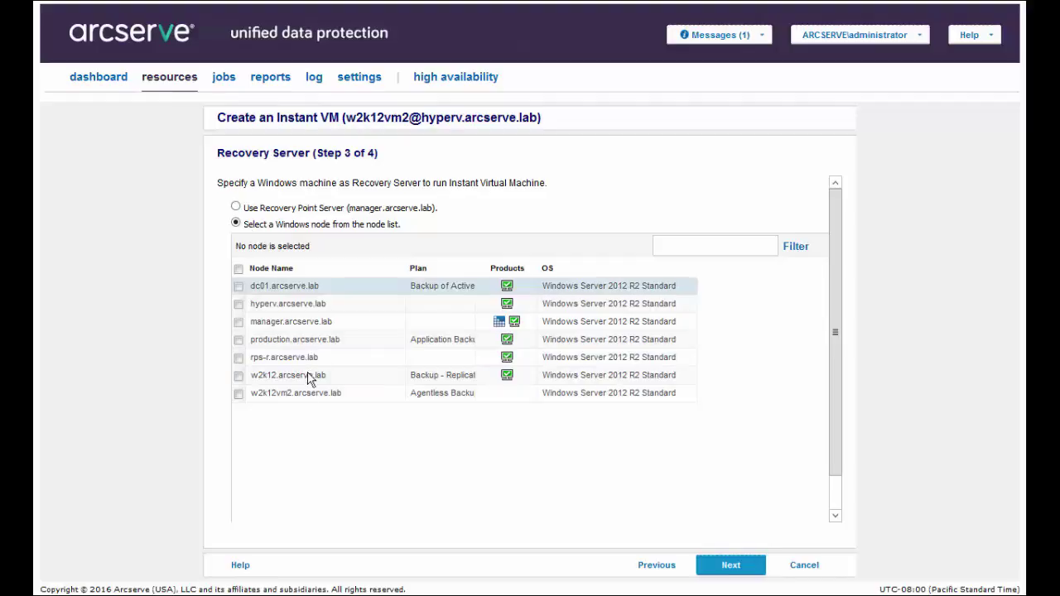
pyautogui.click(262, 209)
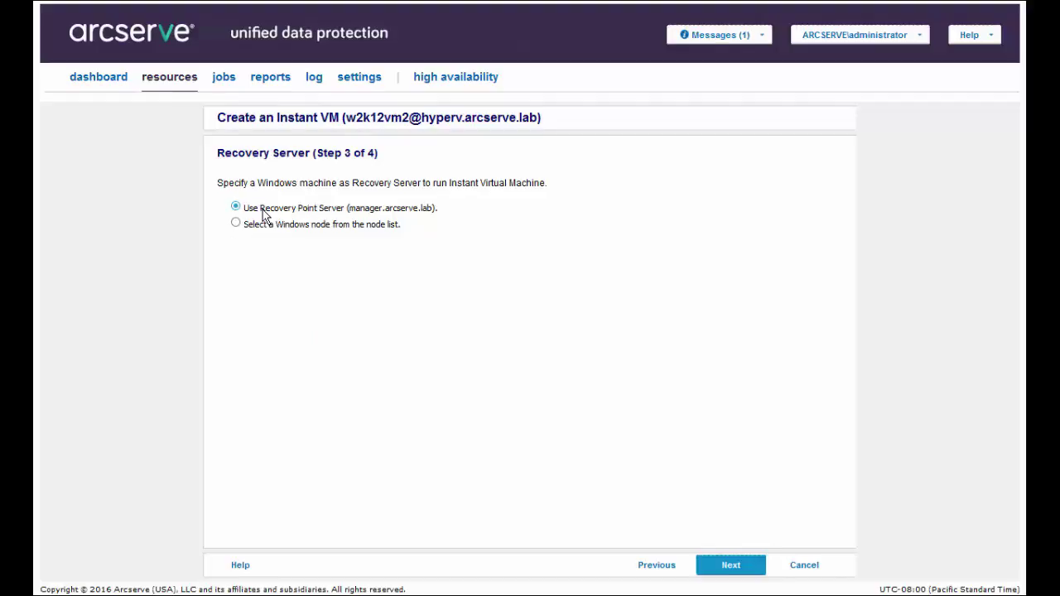
pyautogui.click(730, 572)
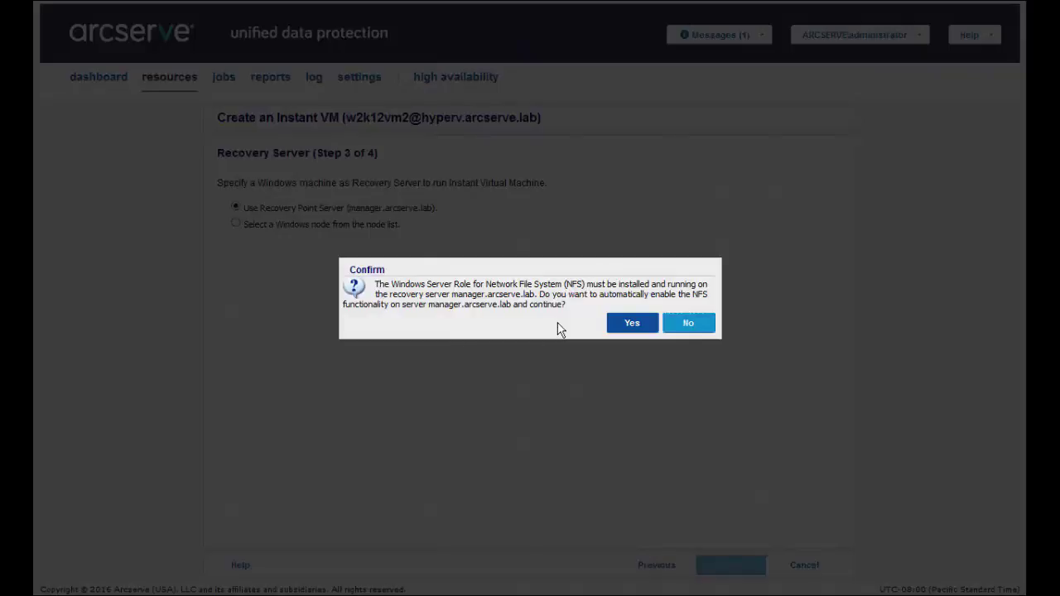
pyautogui.click(632, 325)
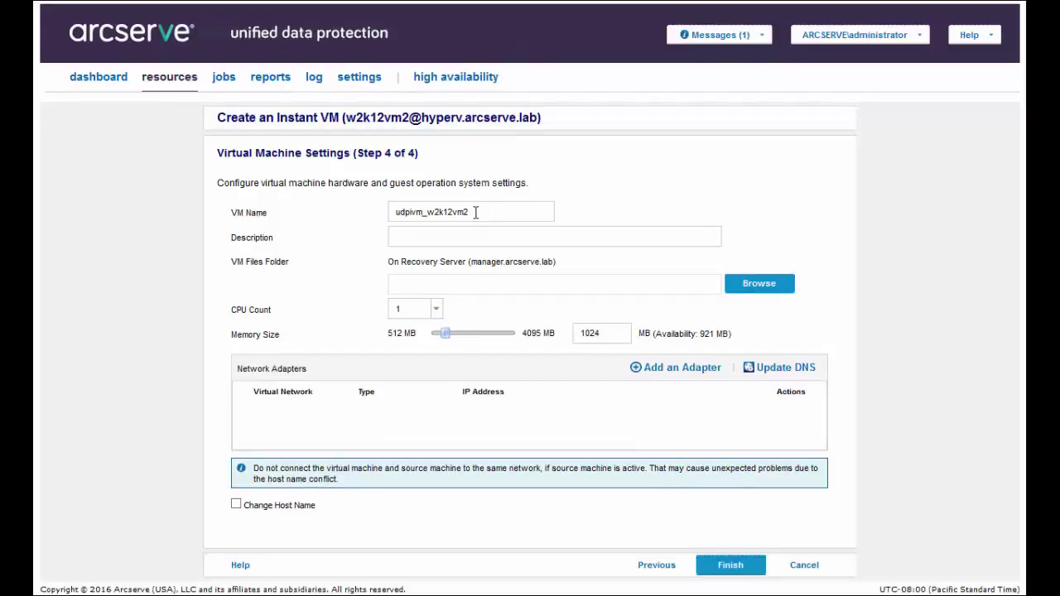
pyautogui.moveTo(472, 213); pyautogui.dragTo(374, 212)
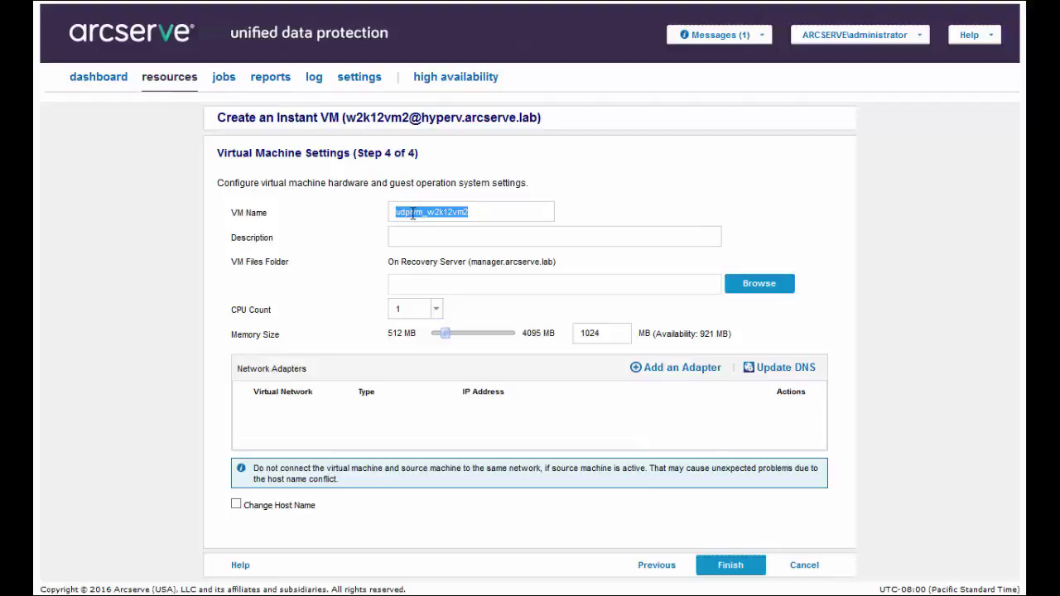
pyautogui.click(429, 213)
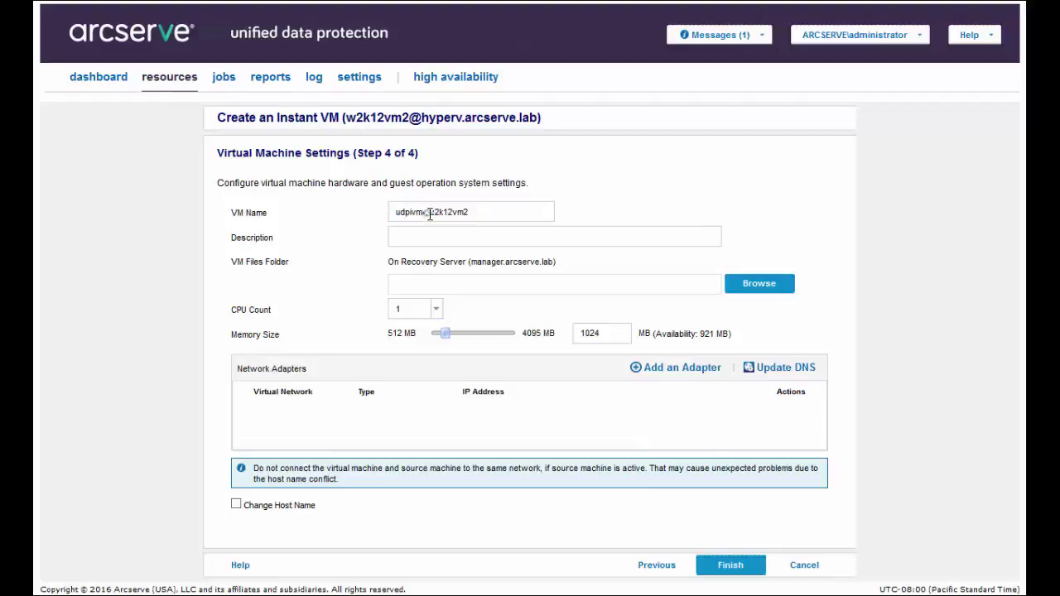
pyautogui.moveTo(427, 213); pyautogui.dragTo(479, 212)
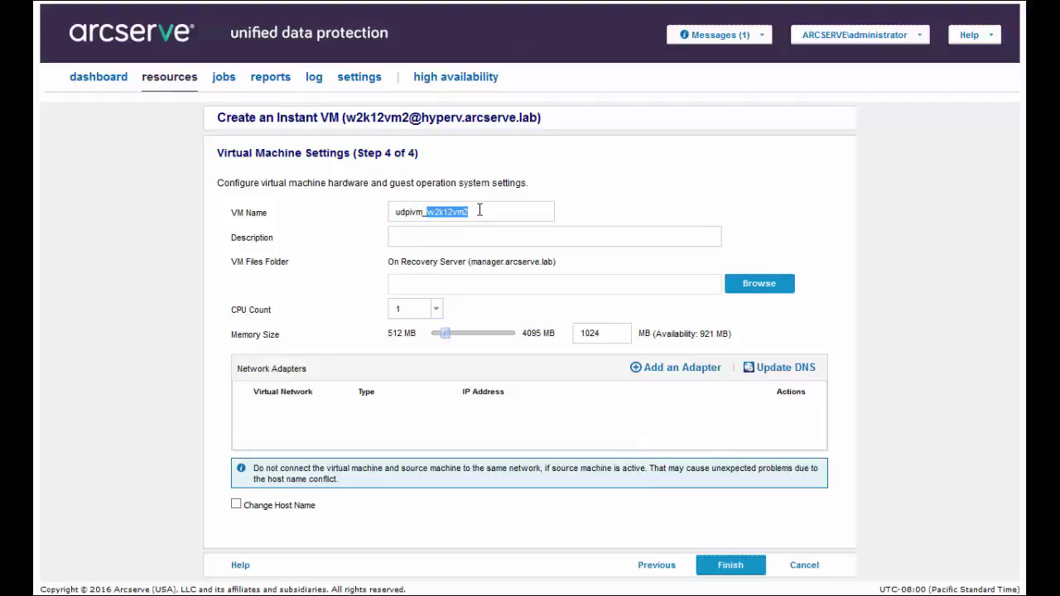
pyautogui.click(436, 239)
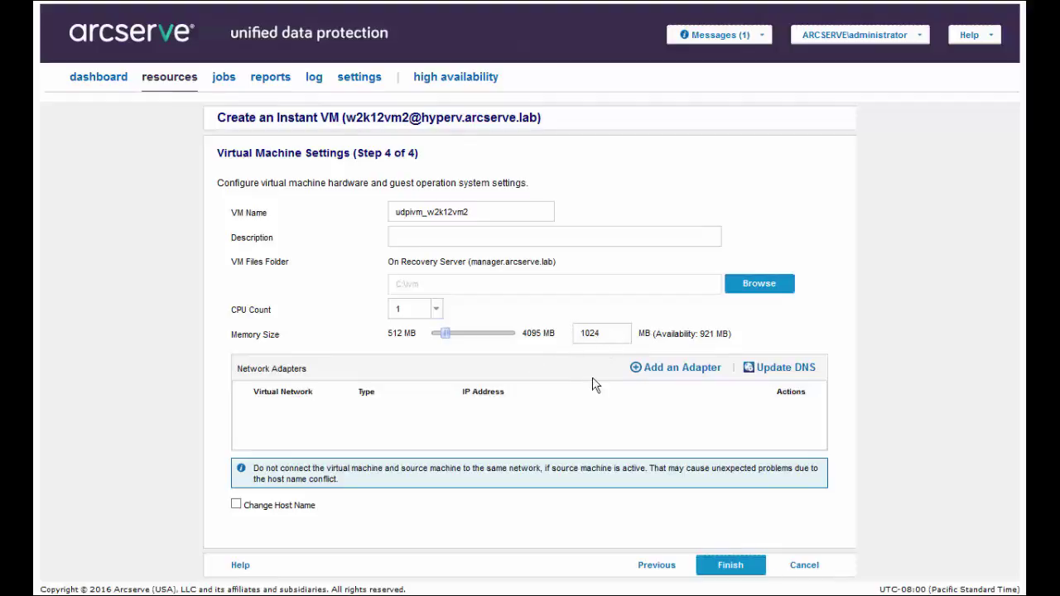
# Add a network adapter on VM Network with adapter type E1000E and custom TCP/IP settings, leaving all addresses automatic.
pyautogui.click(675, 370)
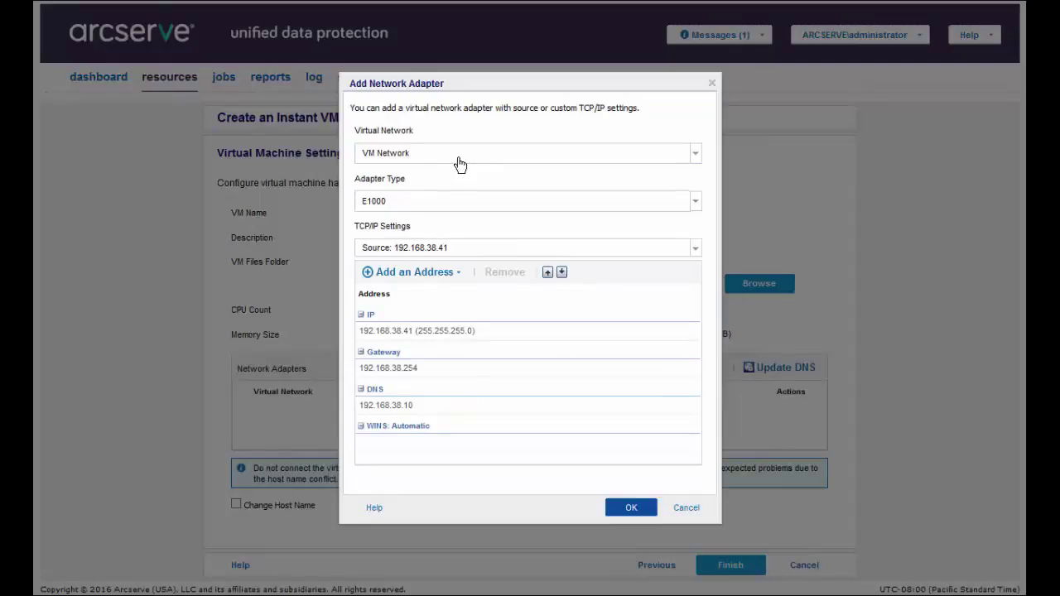
pyautogui.click(447, 206)
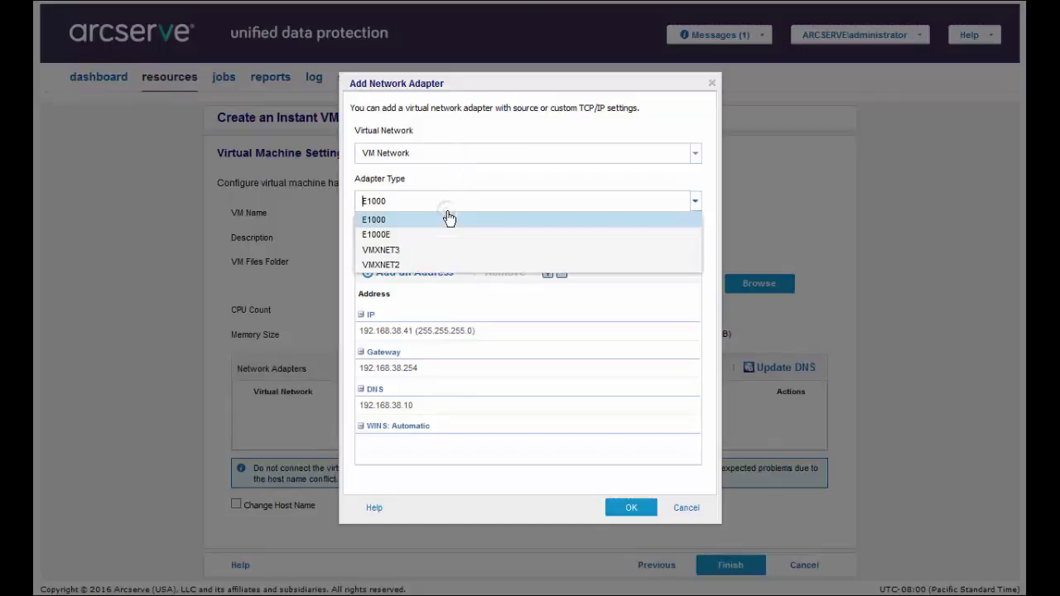
pyautogui.click(409, 236)
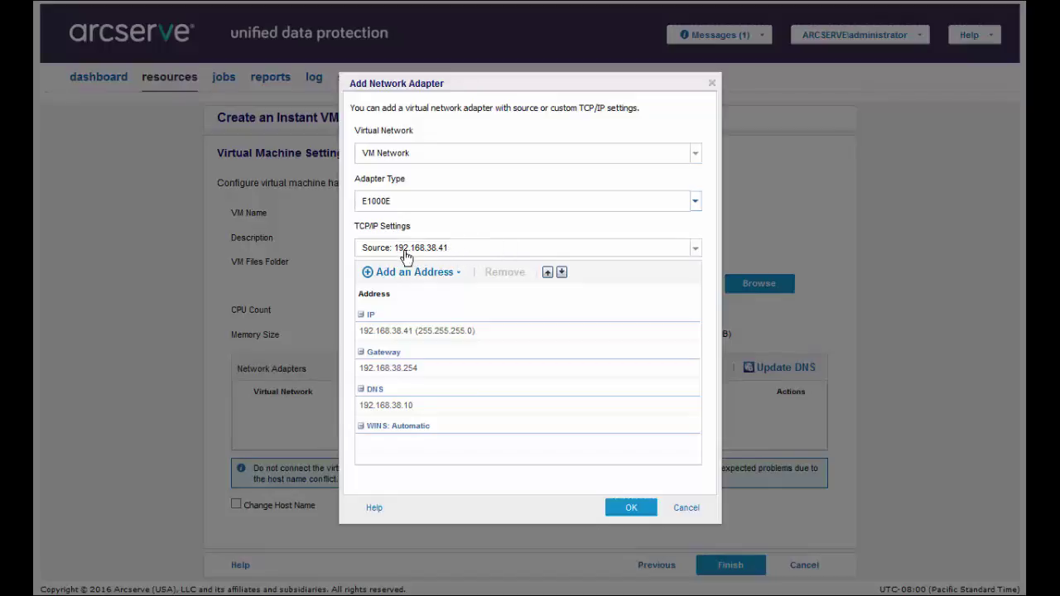
pyautogui.click(697, 251)
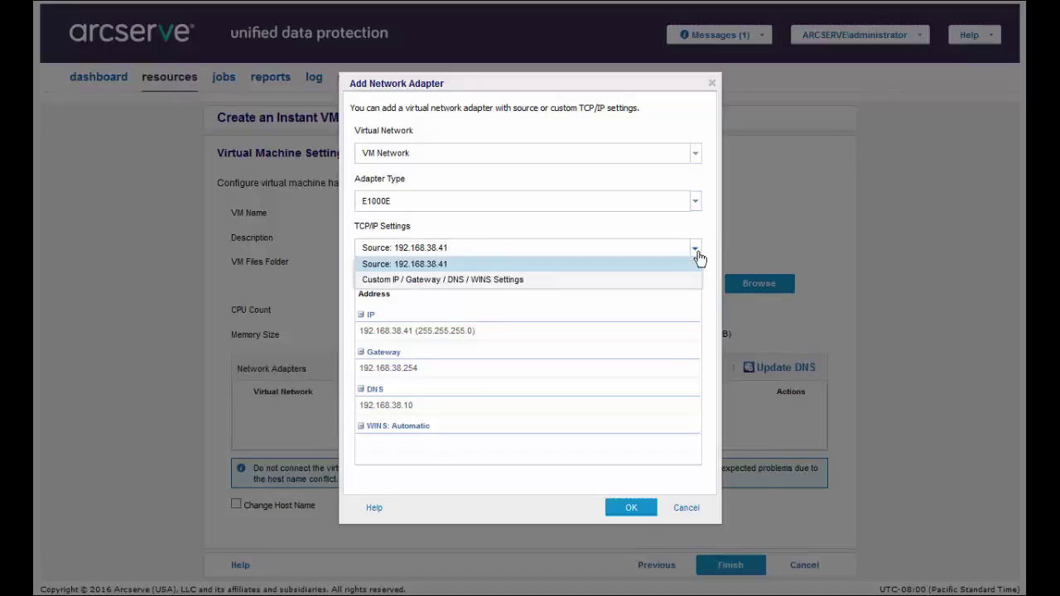
pyautogui.click(398, 282)
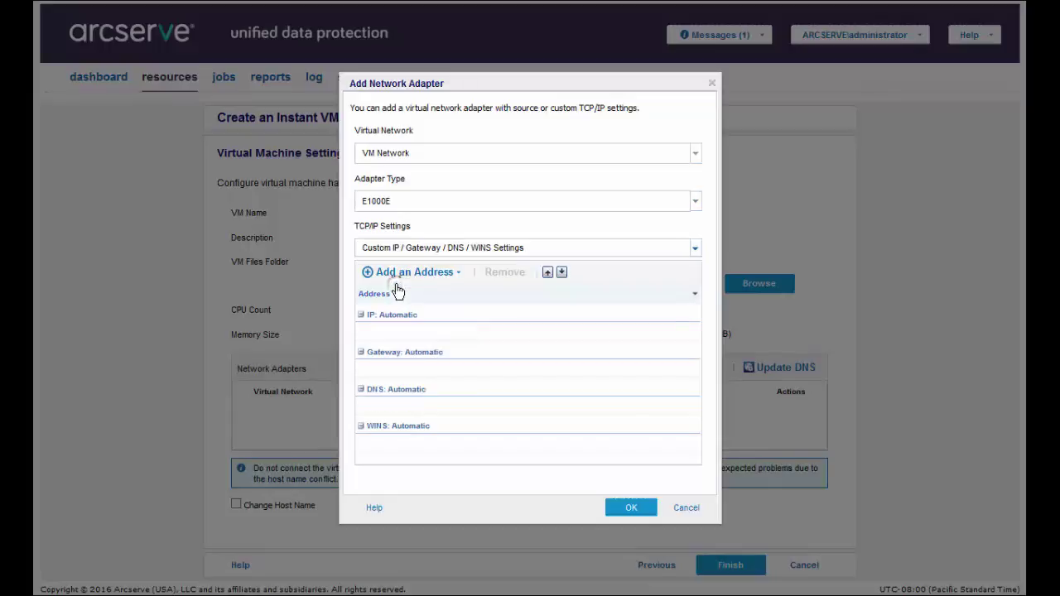
pyautogui.click(451, 280)
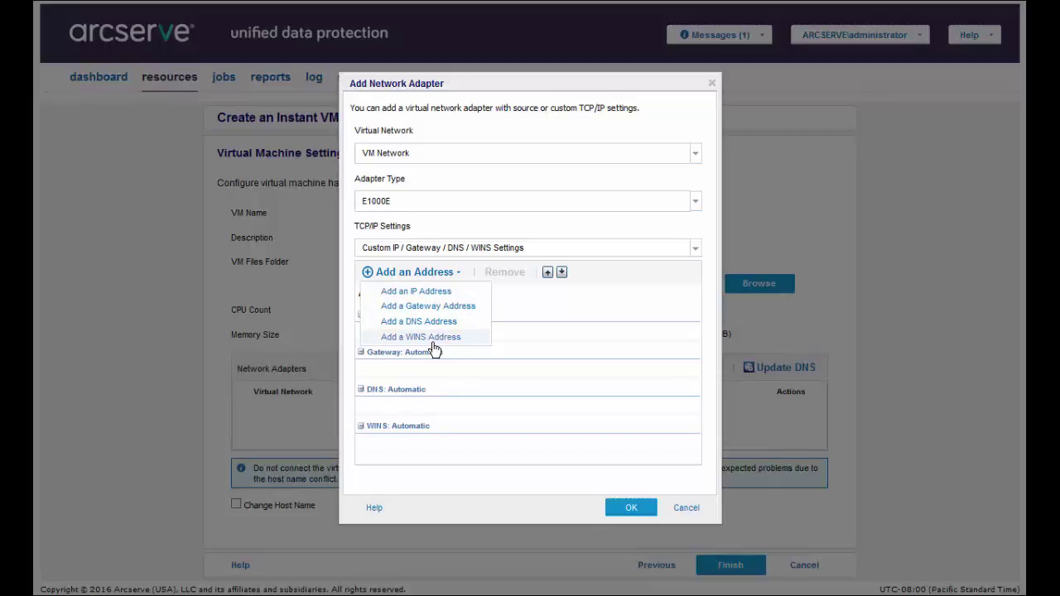
pyautogui.click(574, 306)
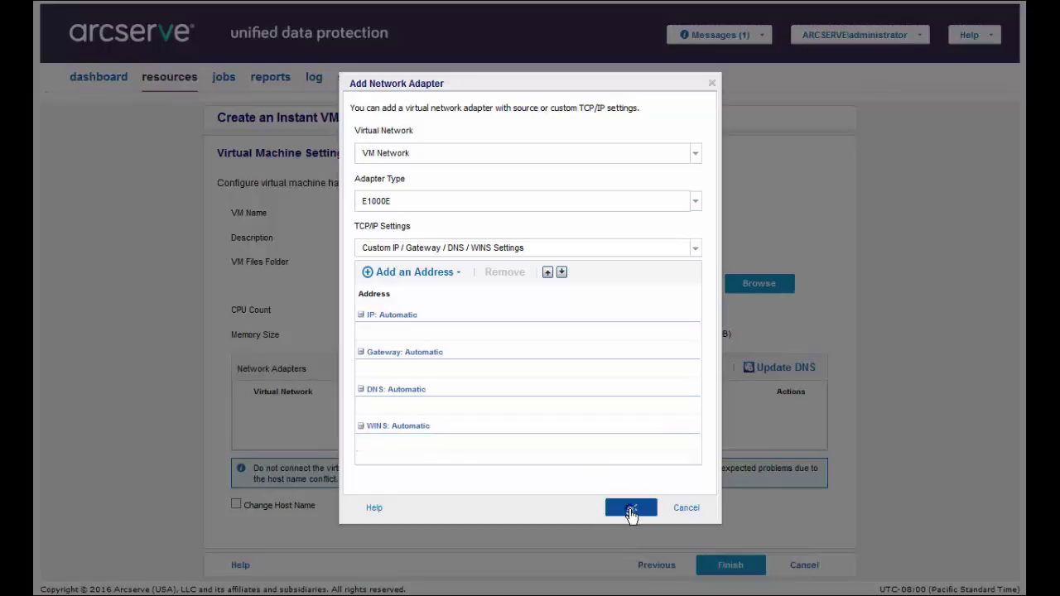
pyautogui.click(631, 509)
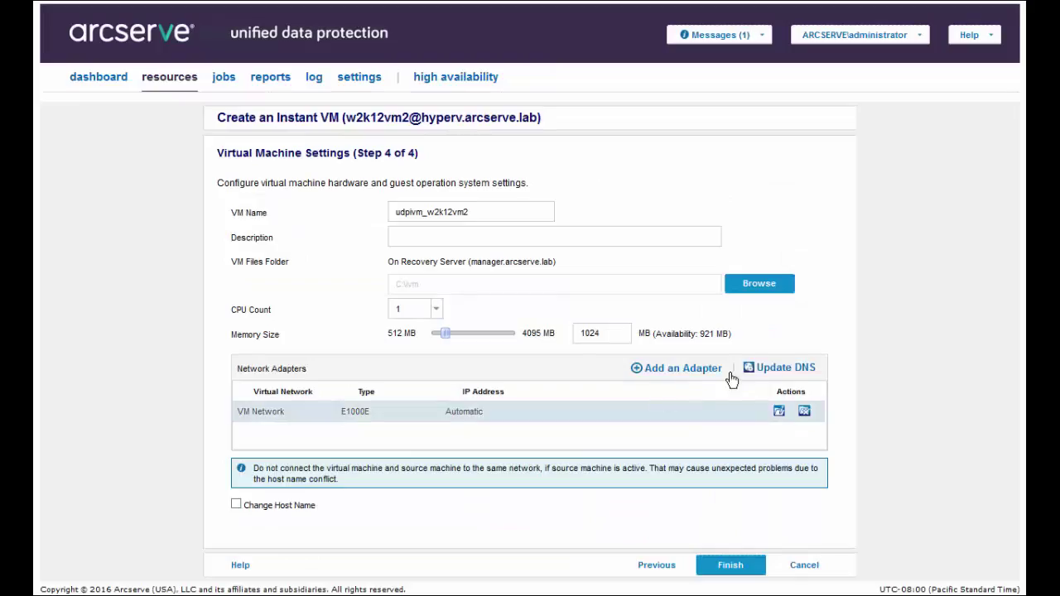
# Review the DNS update settings and the available DNS server types, and close them without saving.
pyautogui.click(773, 371)
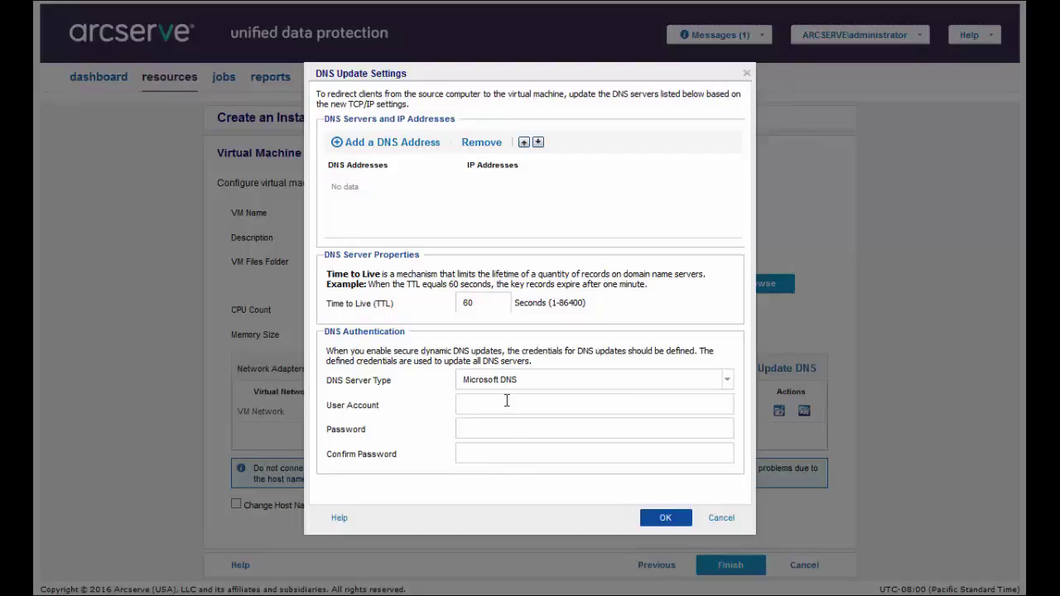
pyautogui.click(537, 383)
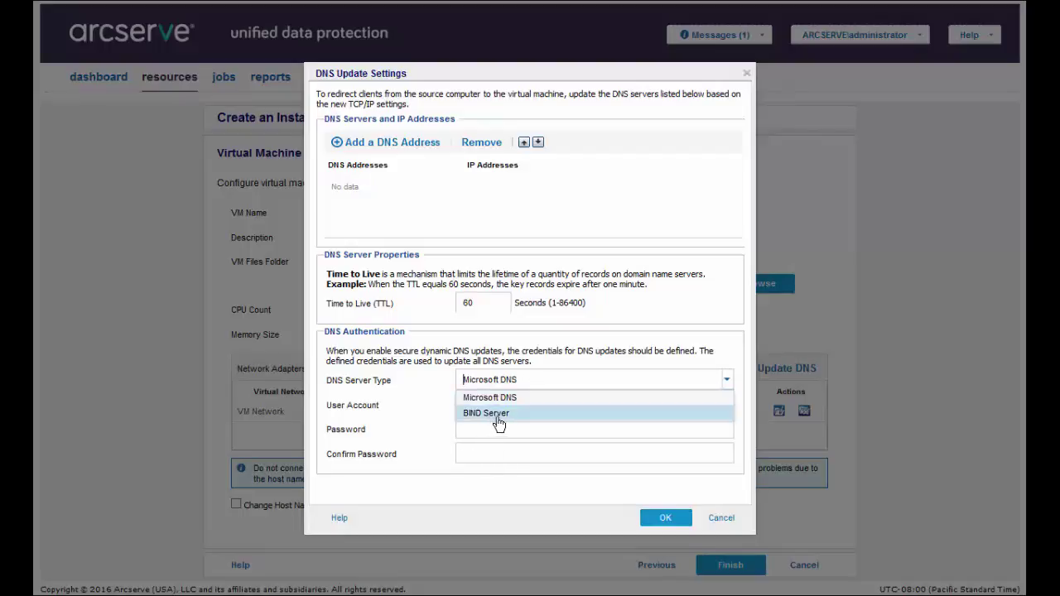
pyautogui.click(720, 518)
pyautogui.click(720, 518)
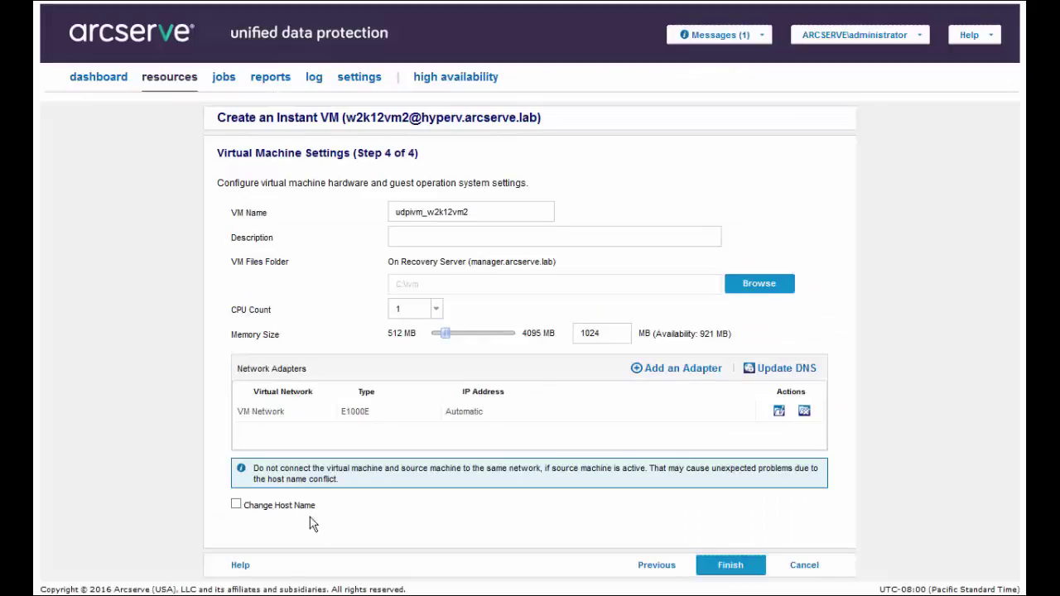
# Enable the host name change to examine its new host name and credential fields, and disable it again.
pyautogui.click(236, 504)
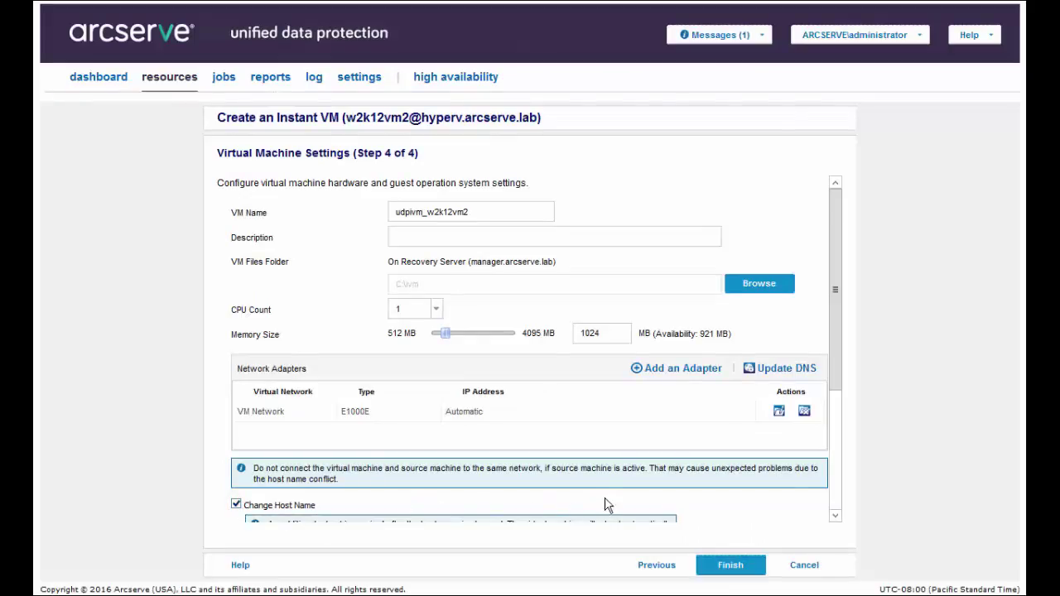
pyautogui.scroll(-2, 613, 497)
pyautogui.scroll(-2, 608, 493)
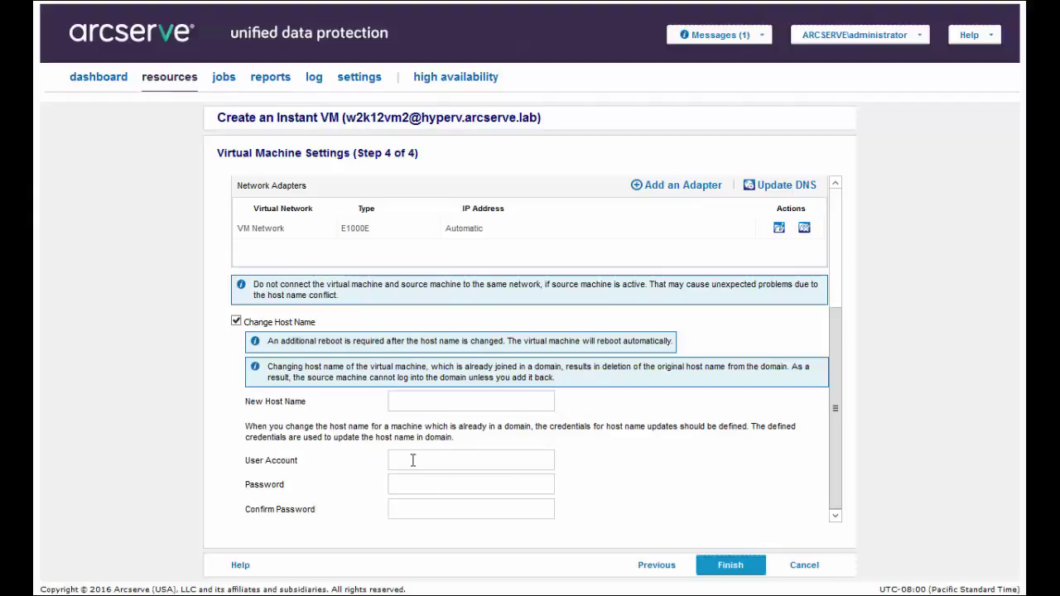
pyautogui.click(236, 323)
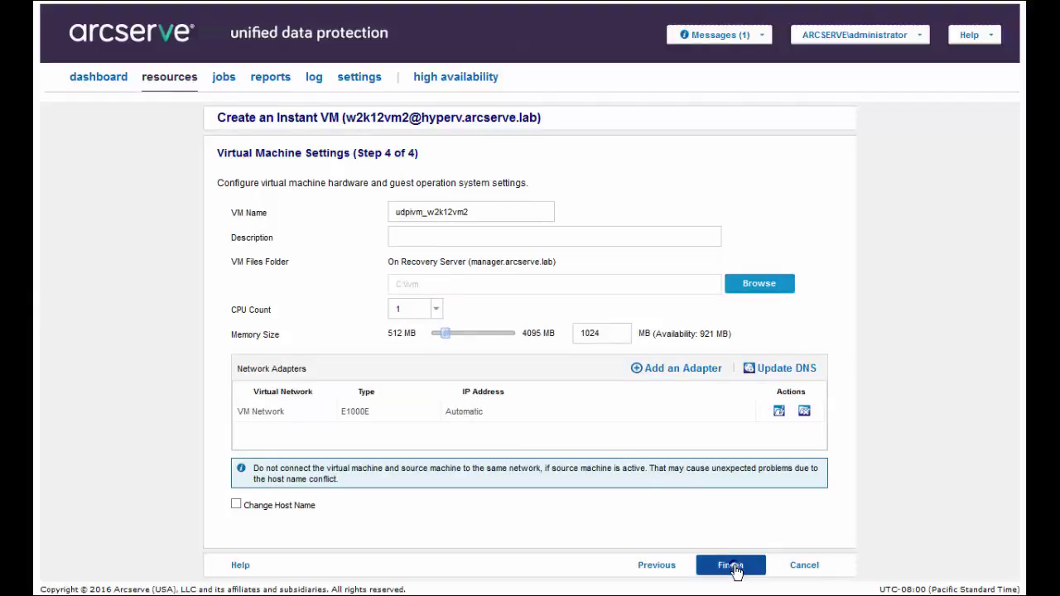
# Finish creating the Instant VM, boot it immediately upon creation, and select udpivm_w2k12vm2 in the Instant Virtual Machines list.
pyautogui.click(733, 566)
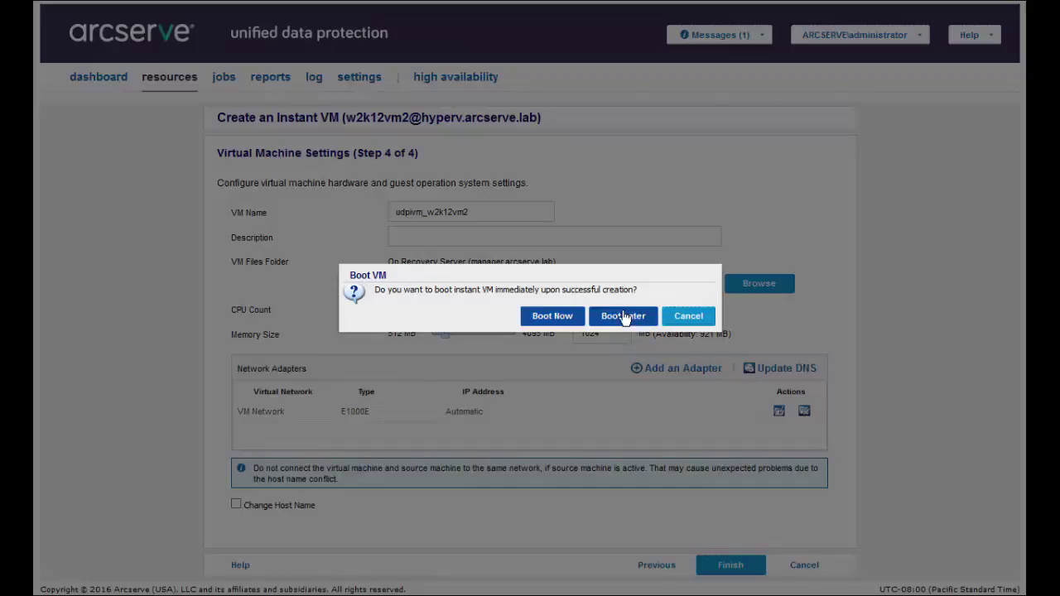
pyautogui.click(547, 317)
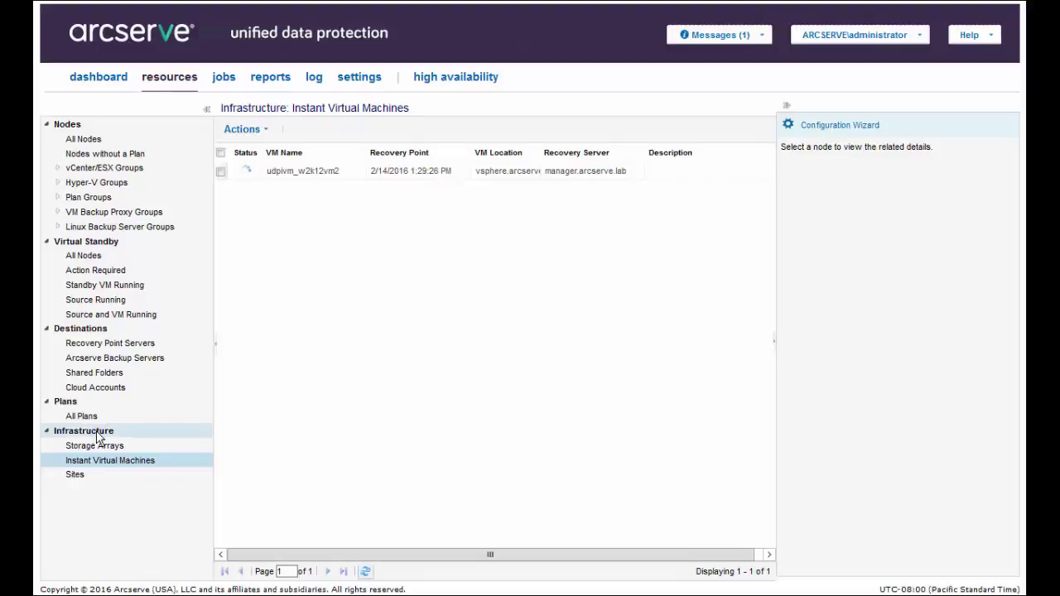
pyautogui.click(306, 176)
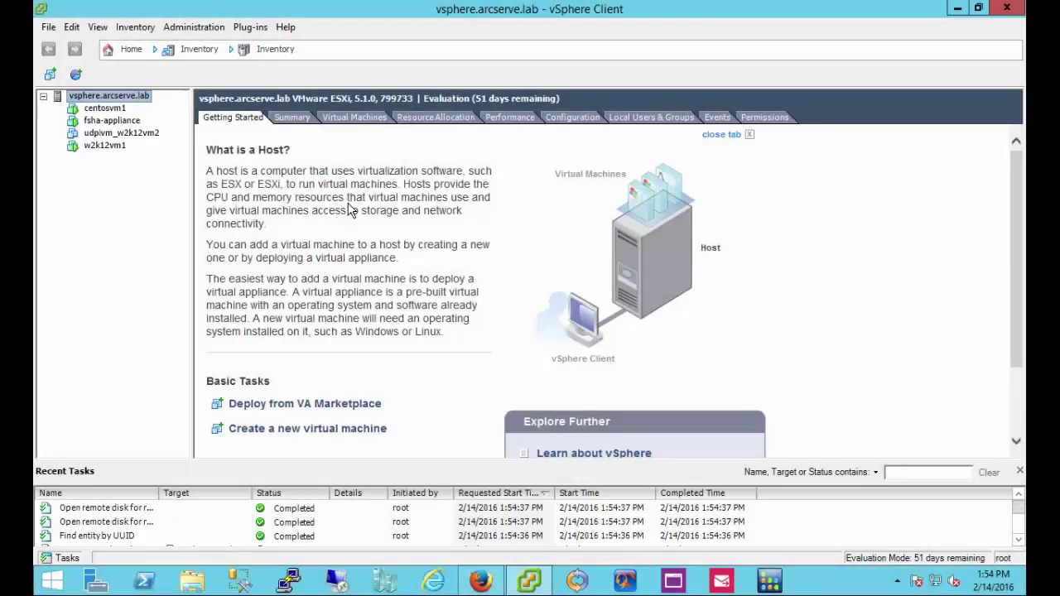
# Switch to vSphere Client to review the summary of udpivm_w2k12vm2, and open the C:\ivm folder in File Explorer.
pyautogui.click(130, 133)
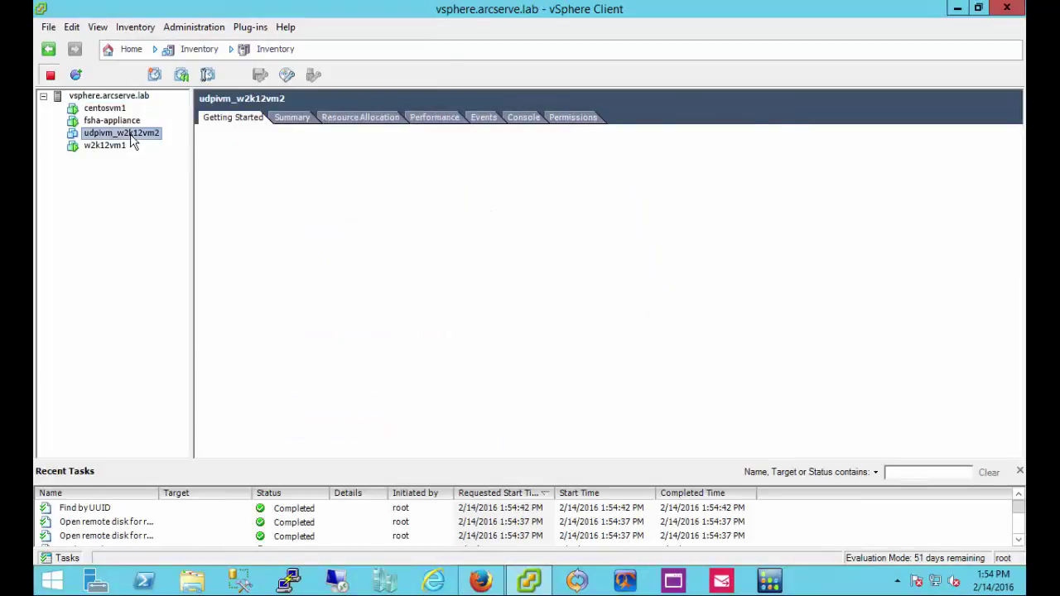
pyautogui.click(292, 117)
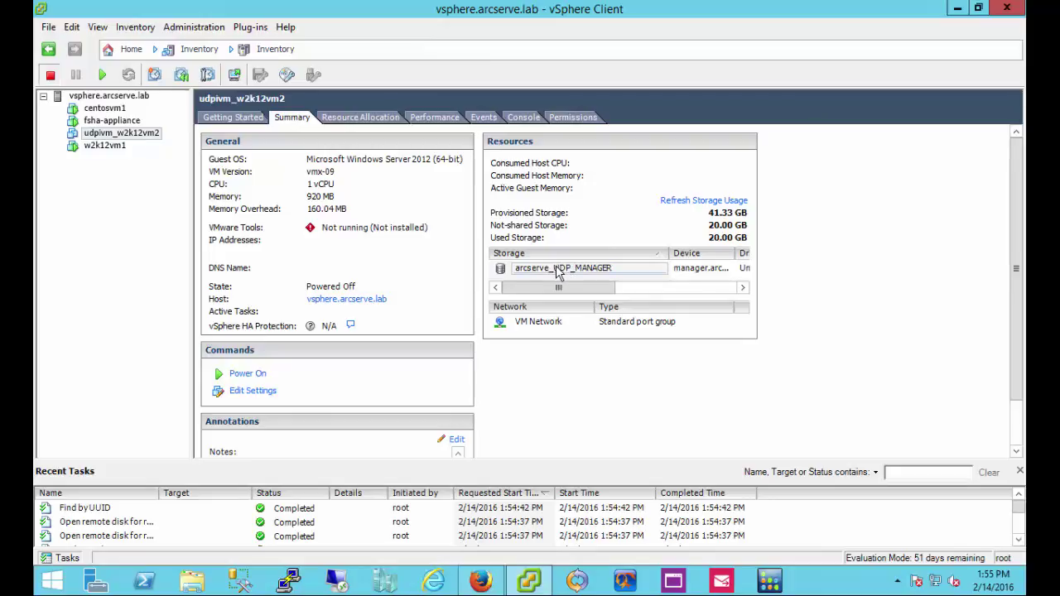
pyautogui.click(194, 582)
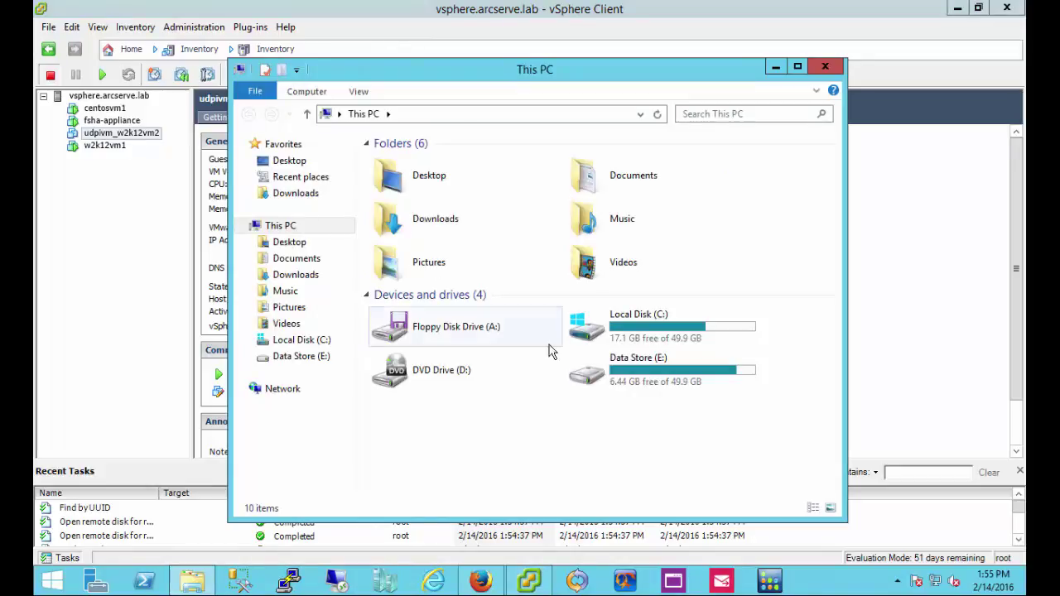
pyautogui.doubleClick(616, 329)
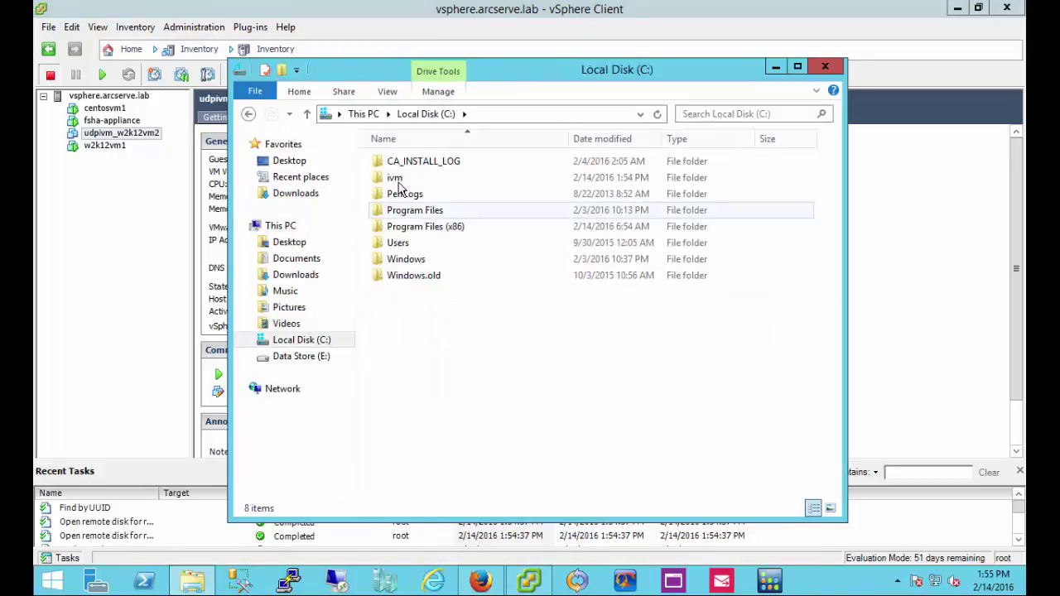
pyautogui.doubleClick(398, 182)
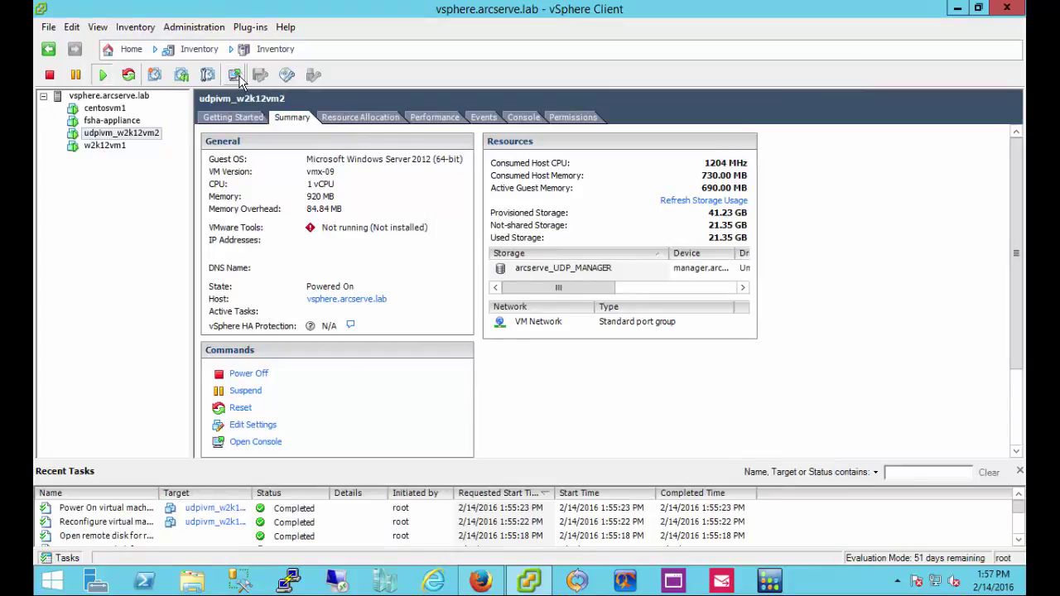
# Open the console of udpivm_w2k12vm2 in vSphere Client and sign in to Windows with the account password.
pyautogui.click(236, 76)
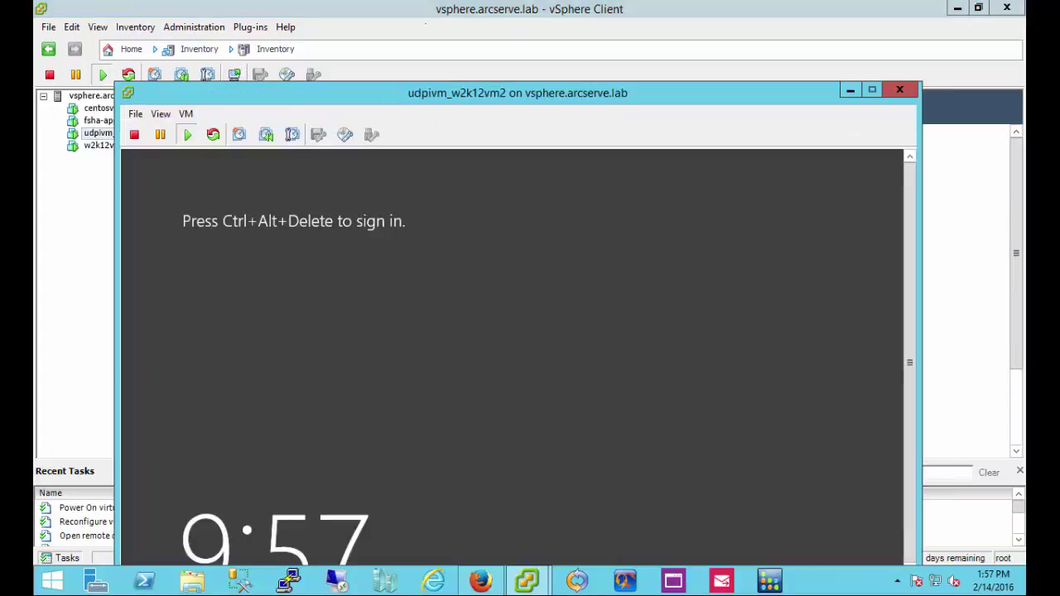
pyautogui.moveTo(435, 3); pyautogui.dragTo(435, 4)
pyautogui.click(307, 140)
pyautogui.press('ctrl+alt+Insert')
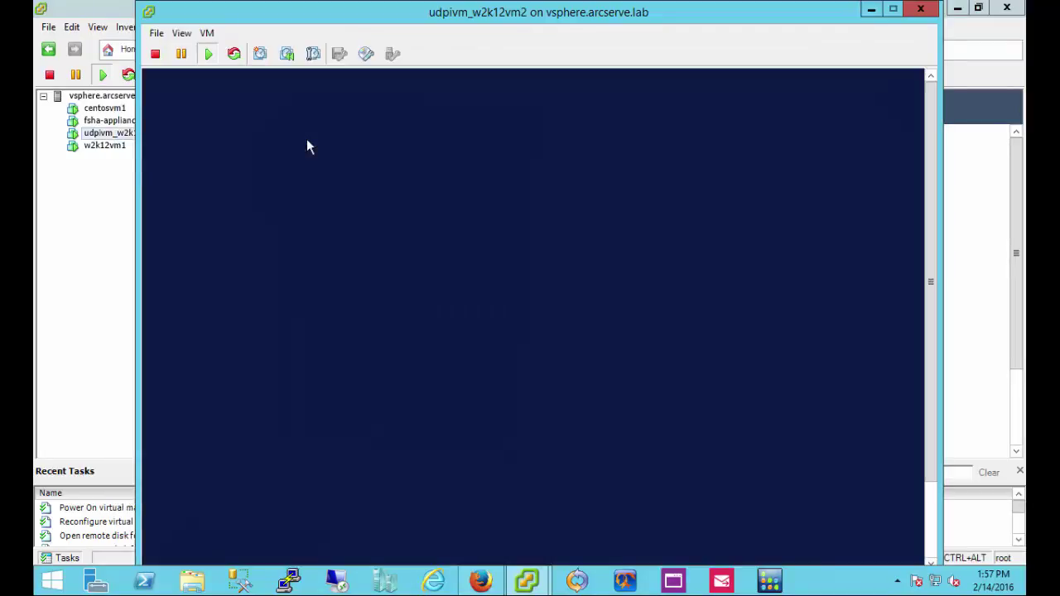
pyautogui.write('************')
pyautogui.press('Return')
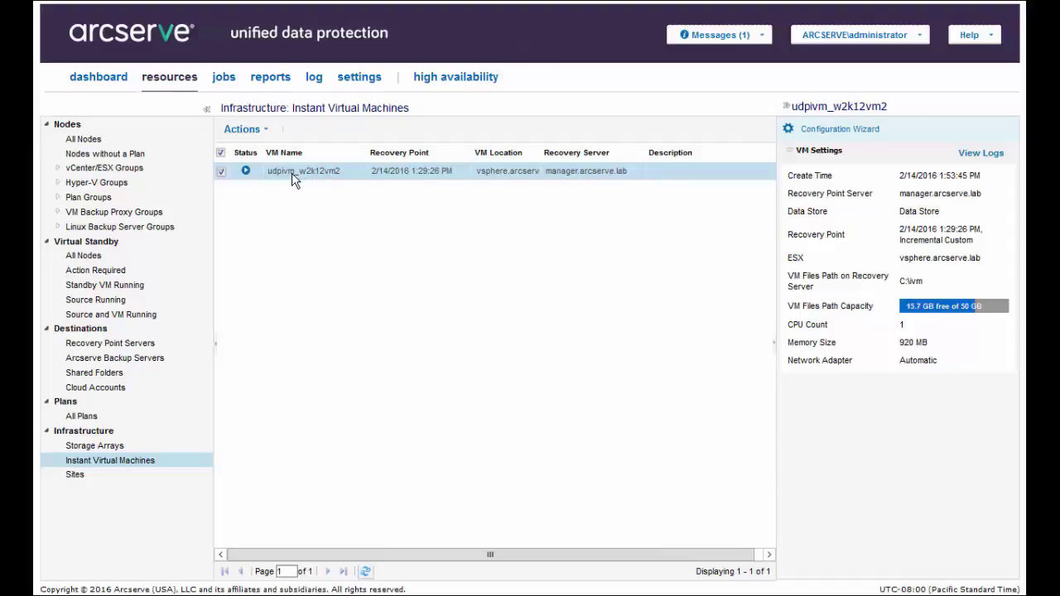
# Back in Arcserve UDP, power off the Instant VM udpivm_w2k12vm2 and delete it, confirming the deletion.
pyautogui.rightClick(292, 180)
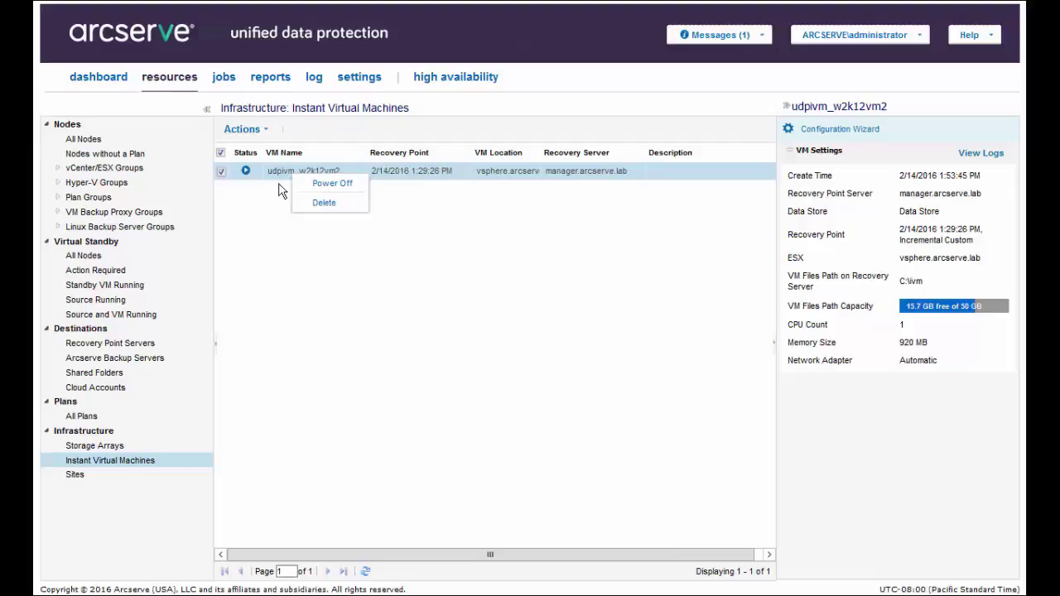
pyautogui.click(331, 188)
pyautogui.click(346, 187)
pyautogui.rightClick(307, 178)
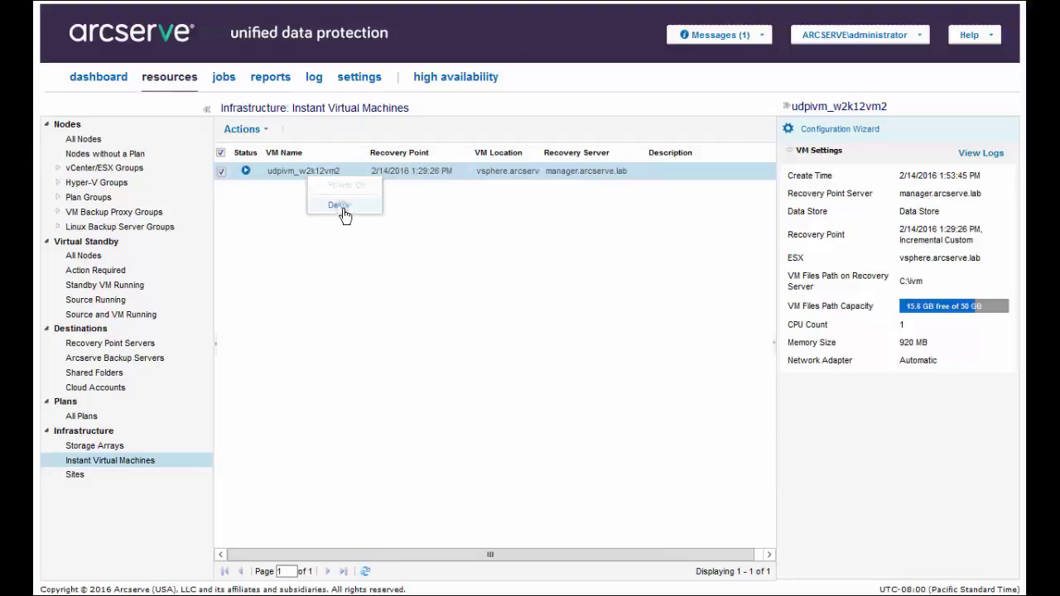
pyautogui.click(341, 208)
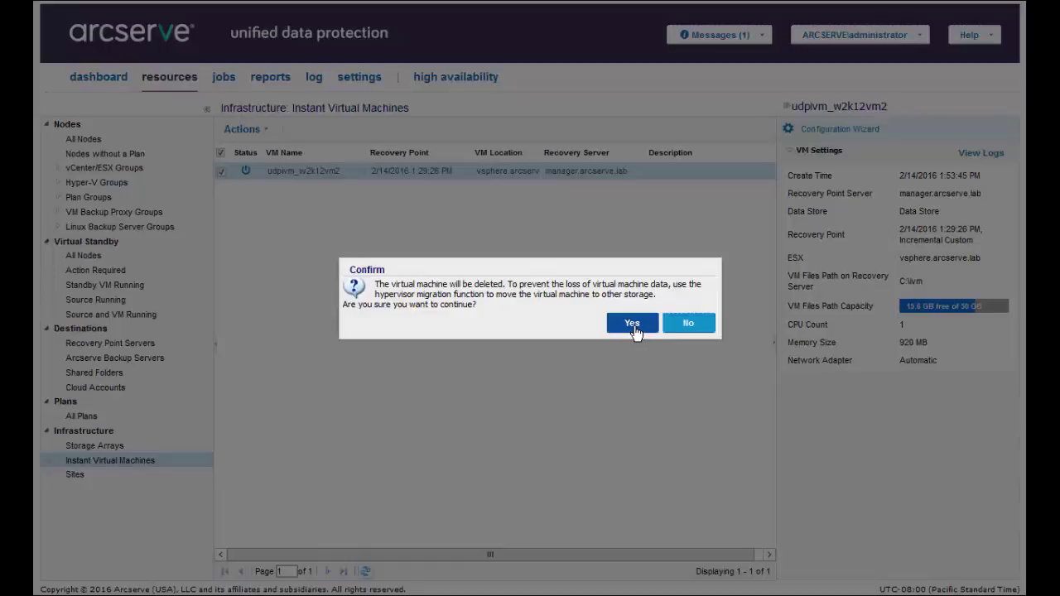
pyautogui.click(633, 324)
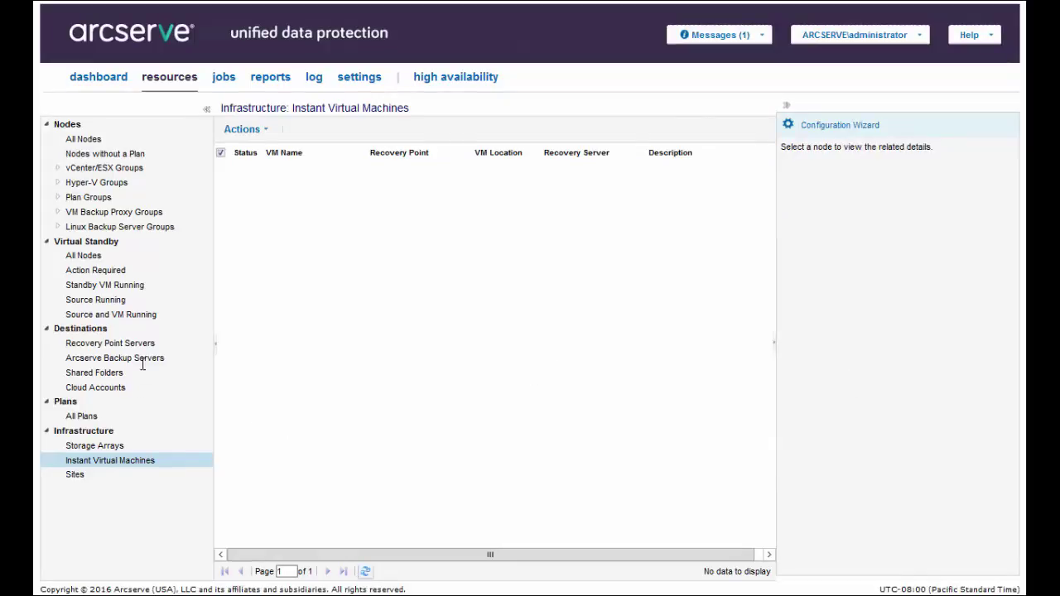
# Start creating an Instant VM of the node w2k12.arcserve.lab from its latest recovery point, dated 2/14/2016 1:34:26 PM.
pyautogui.click(92, 139)
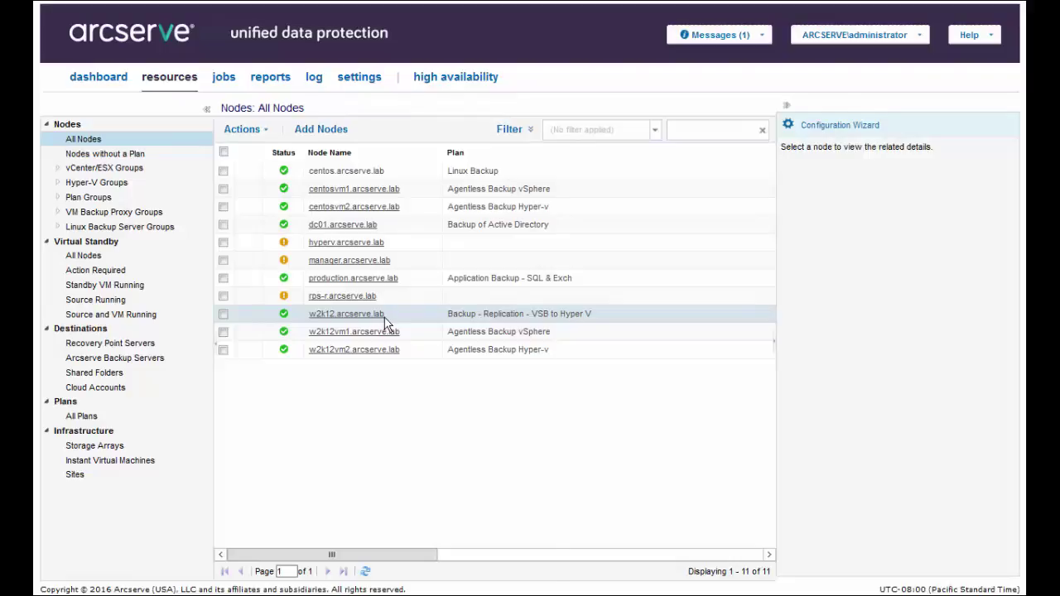
pyautogui.rightClick(385, 318)
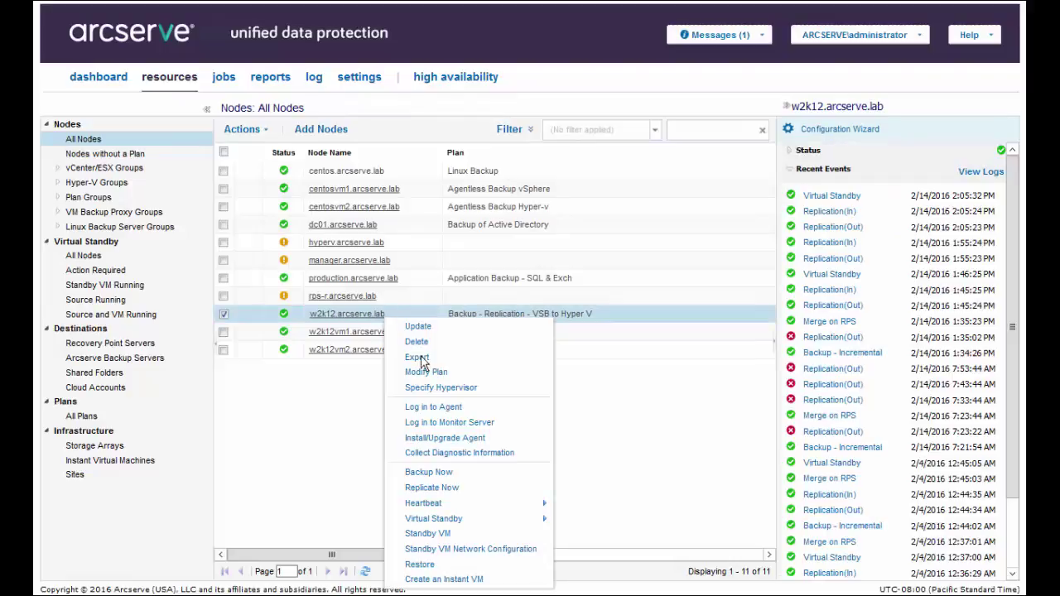
pyautogui.click(445, 579)
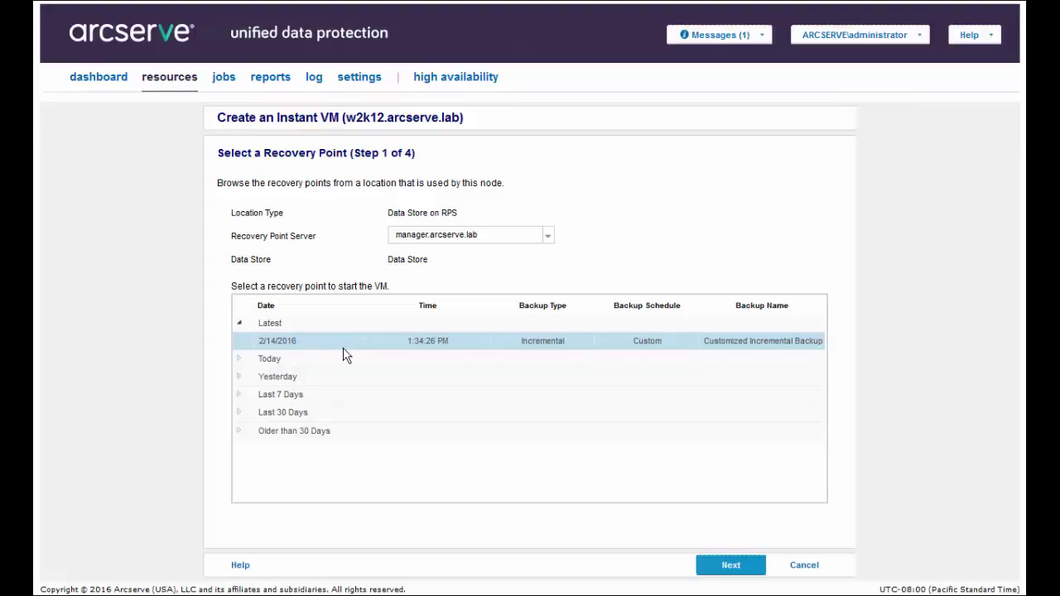
pyautogui.click(729, 570)
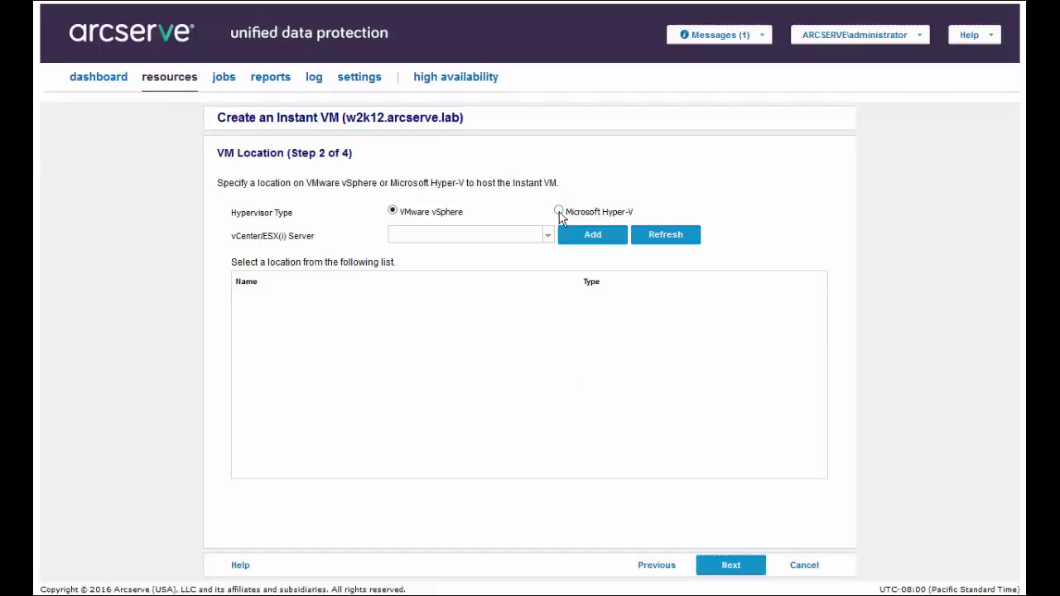
# Host the Instant VM on the Microsoft Hyper-V server hyperv.arcserve.lab and accept that server as the recovery server.
pyautogui.click(560, 213)
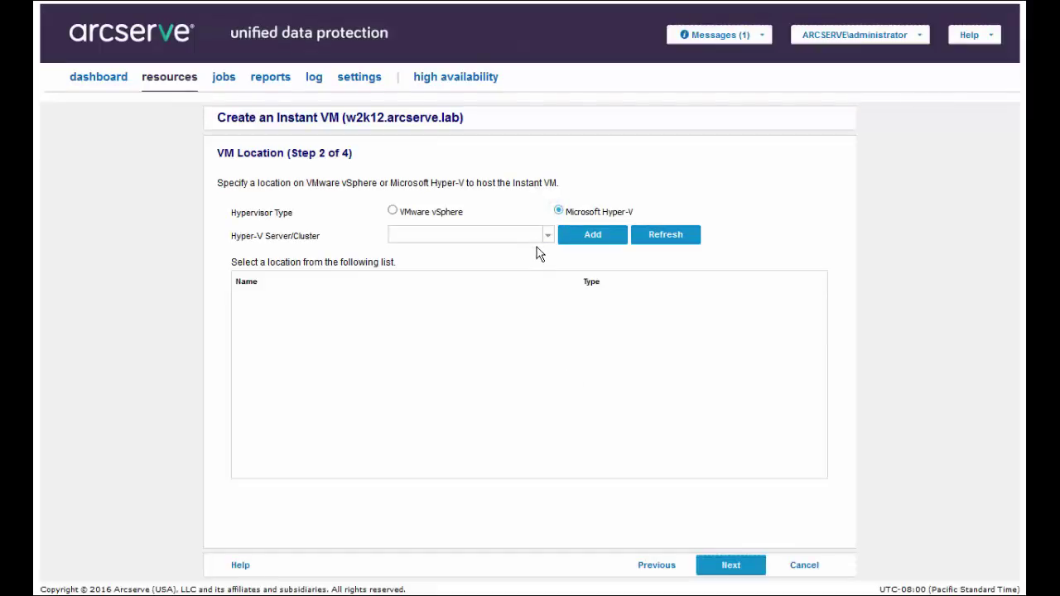
pyautogui.click(548, 236)
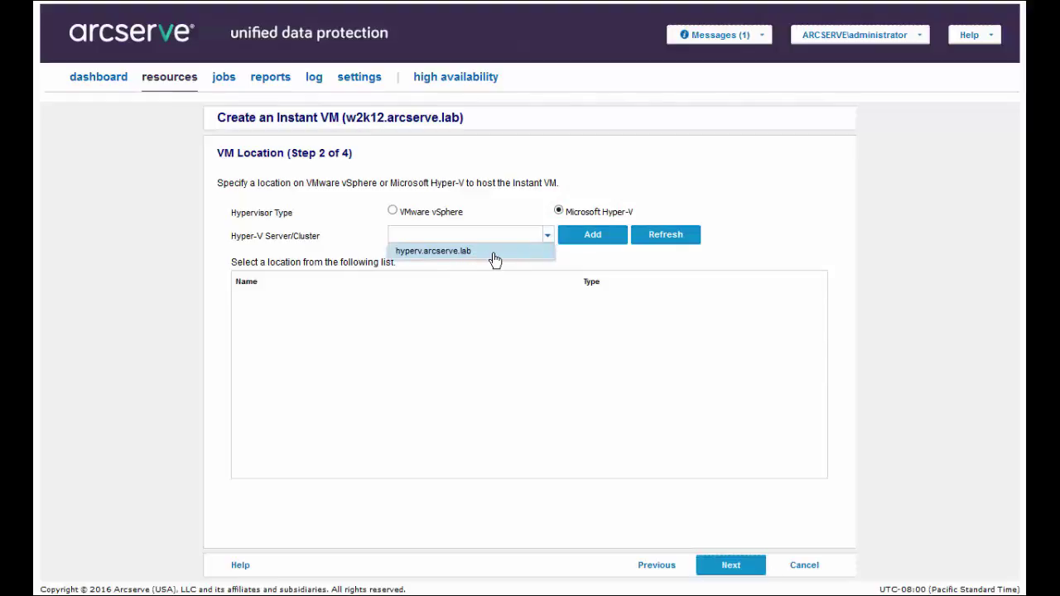
pyautogui.click(424, 252)
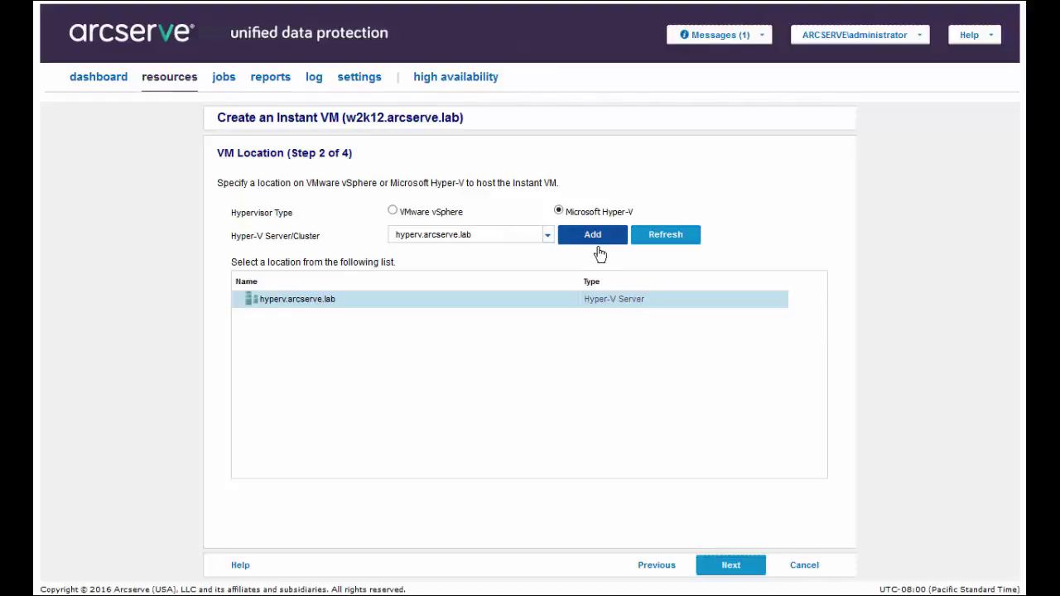
pyautogui.click(727, 572)
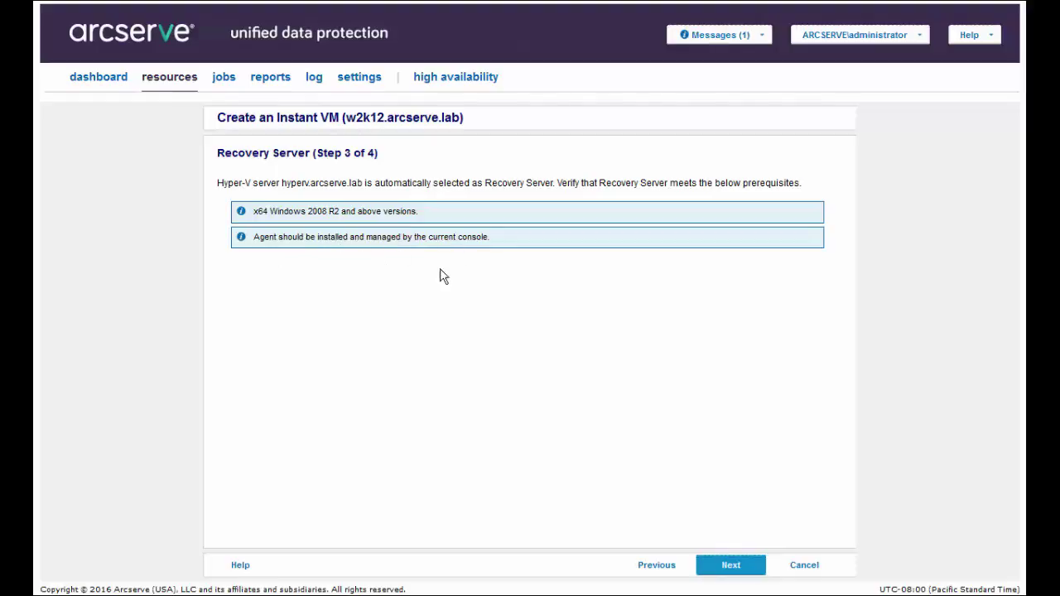
pyautogui.click(731, 569)
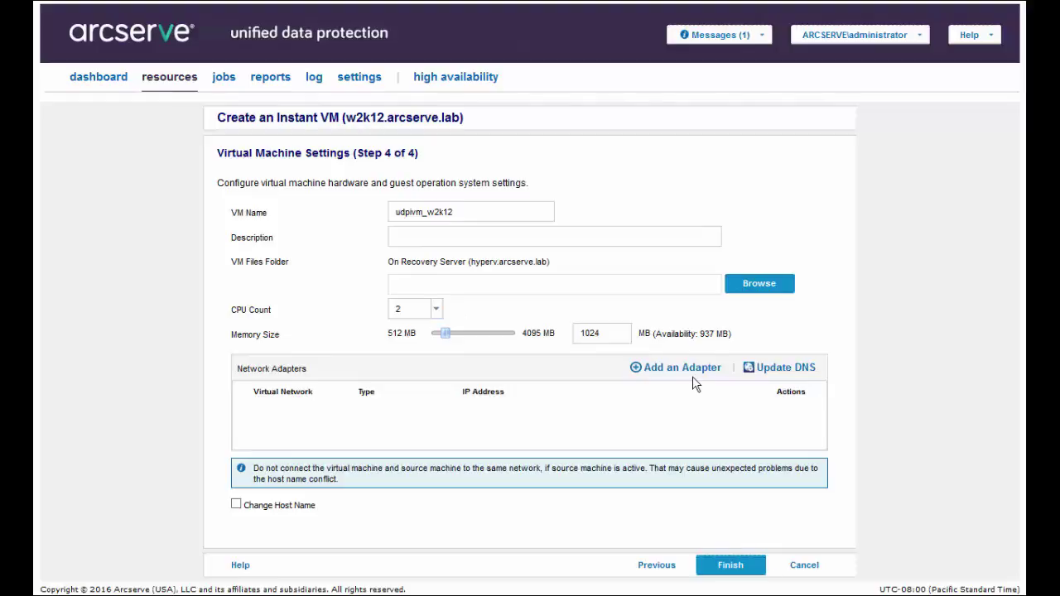
# Create udpivm_w2k12 with 768 MB of memory and an Intel(R) 82574L network adapter using automatic IP, and boot it immediately.
pyautogui.click(728, 569)
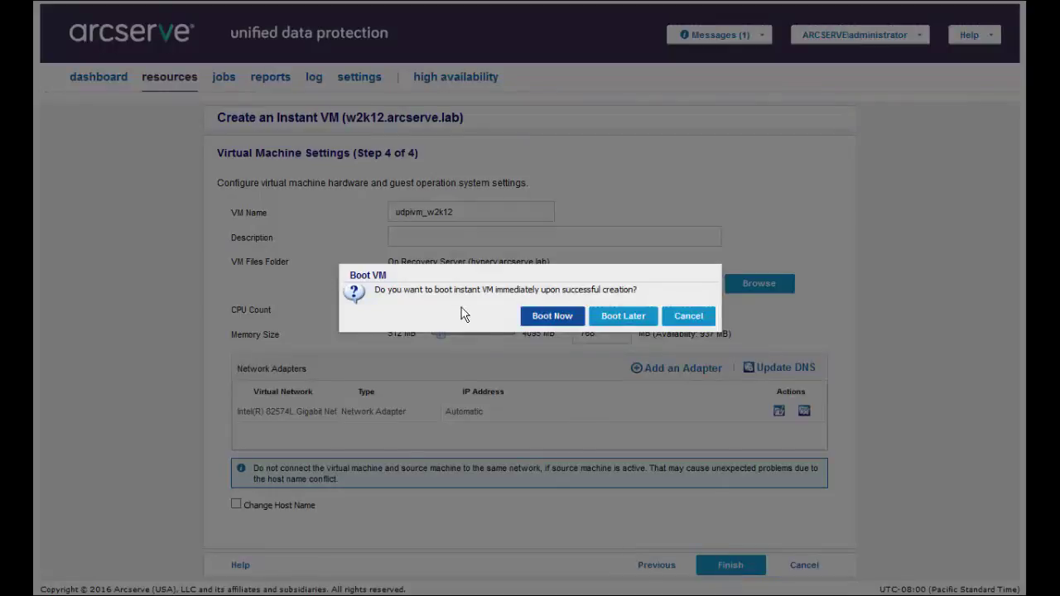
pyautogui.click(550, 315)
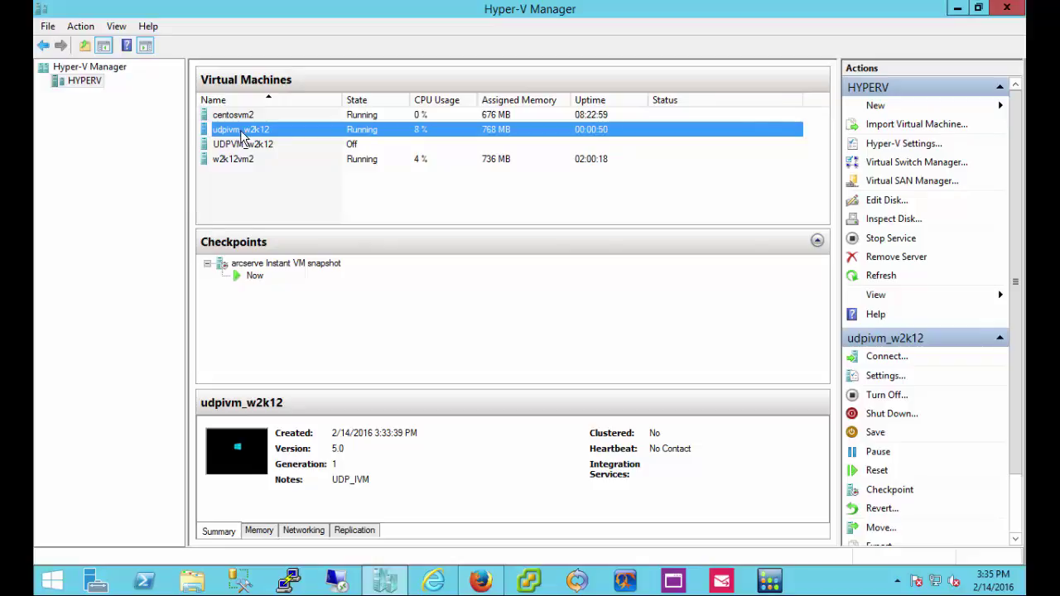
# In Hyper-V Manager, start the Move wizard for udpivm_w2k12 and choose to move only the virtual machine's storage.
pyautogui.rightClick(244, 138)
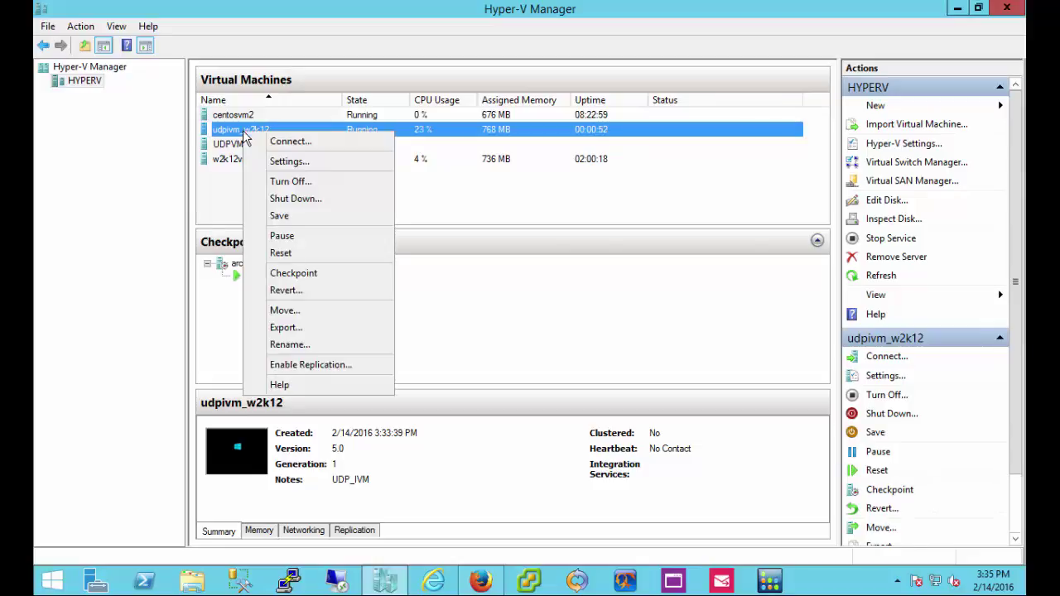
pyautogui.click(312, 135)
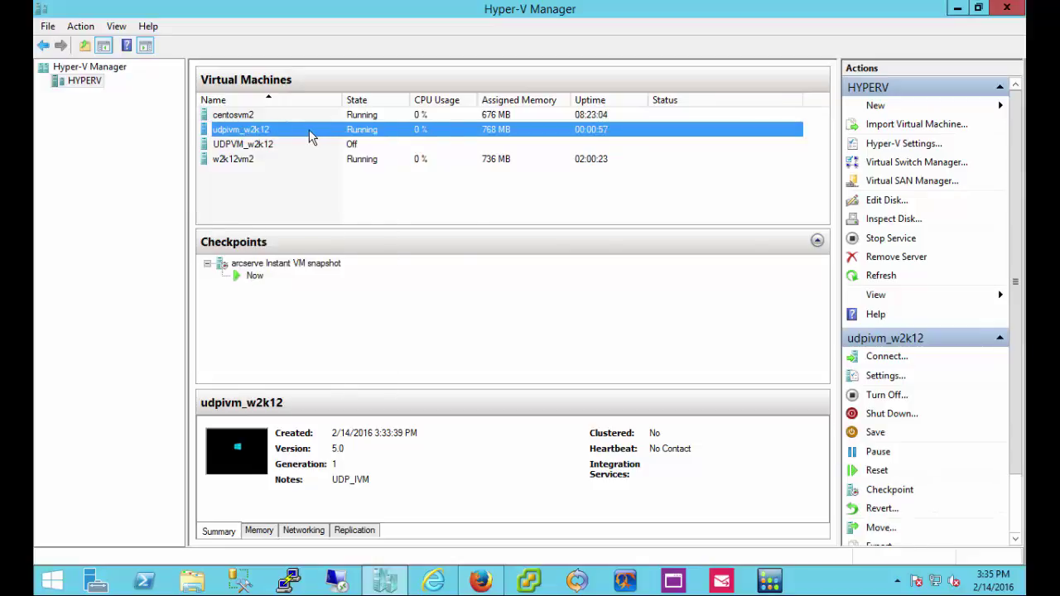
pyautogui.rightClick(313, 135)
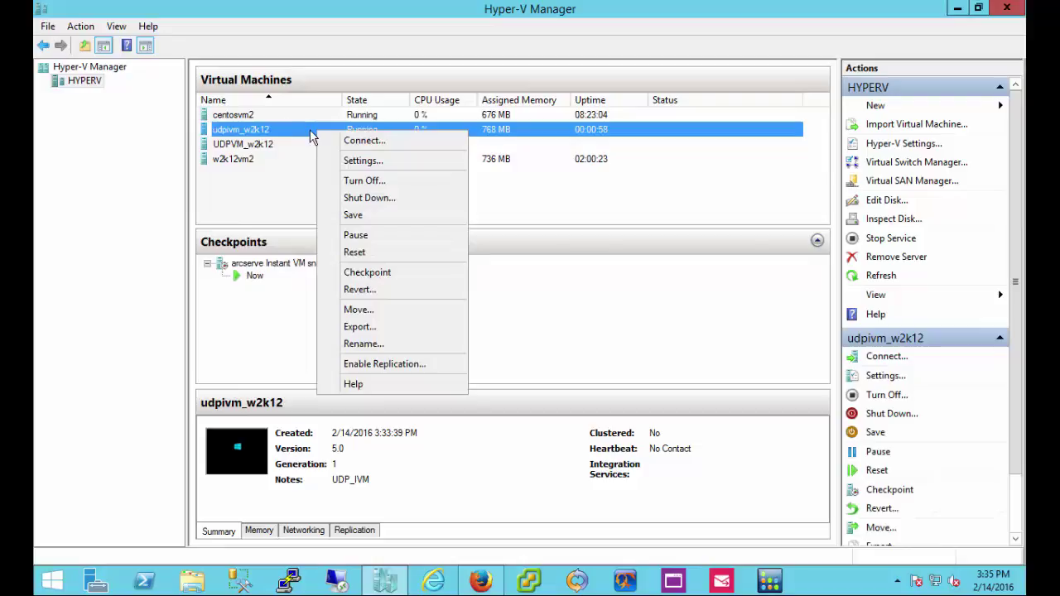
pyautogui.click(373, 315)
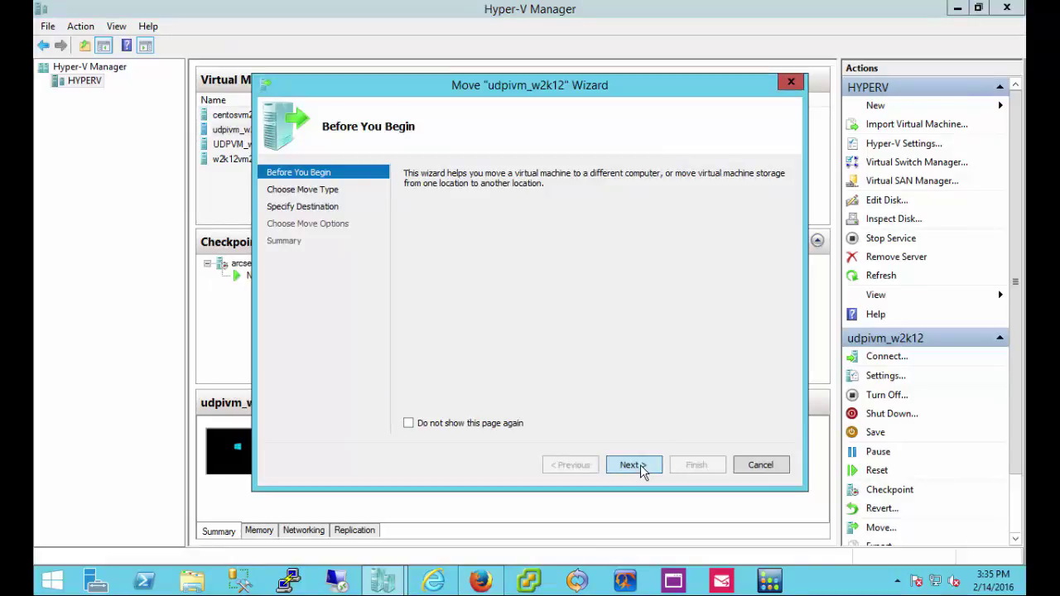
pyautogui.click(634, 469)
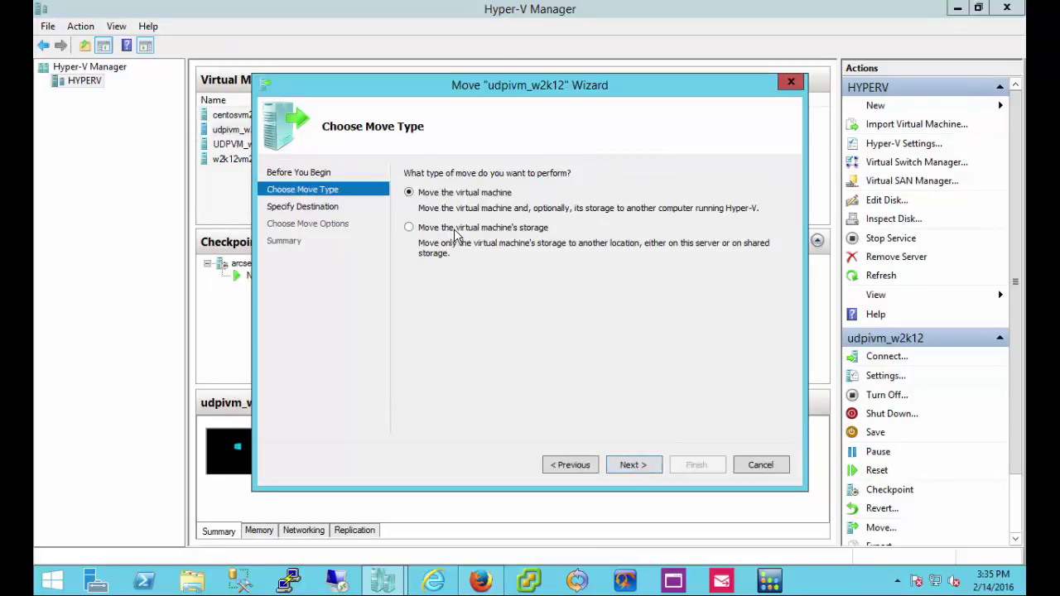
pyautogui.click(495, 227)
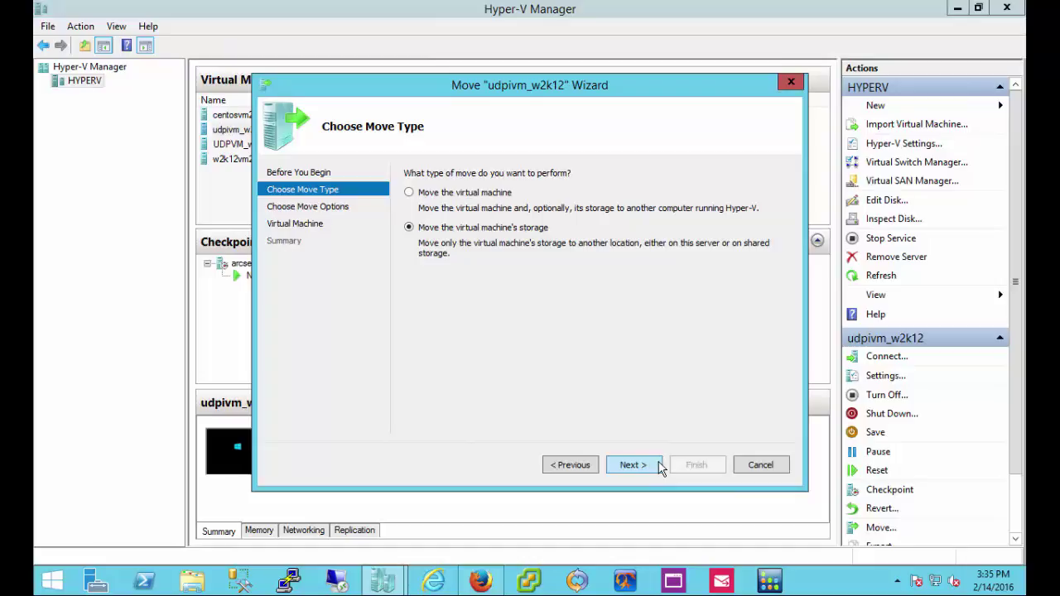
pyautogui.click(642, 467)
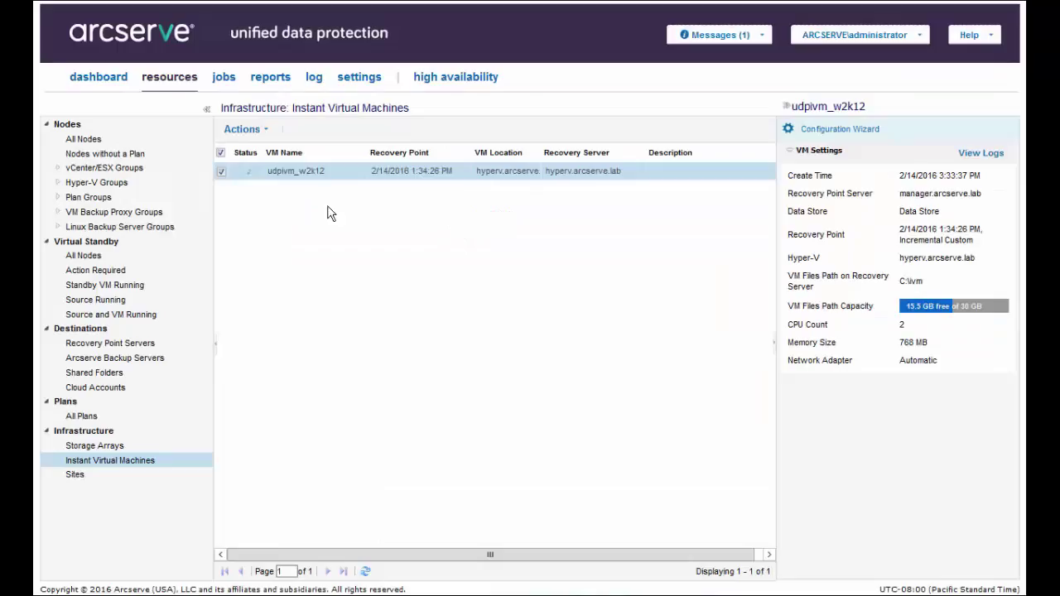
# Back in Arcserve UDP, delete the Instant VM udpivm_w2k12 and confirm the deletion.
pyautogui.rightClick(320, 173)
pyautogui.click(353, 202)
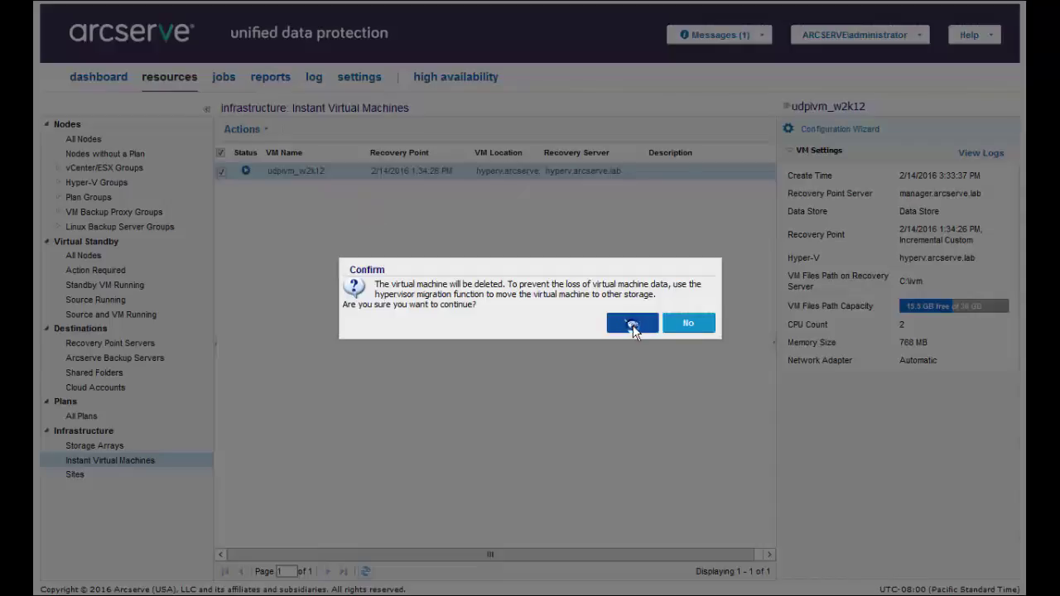
pyautogui.click(632, 328)
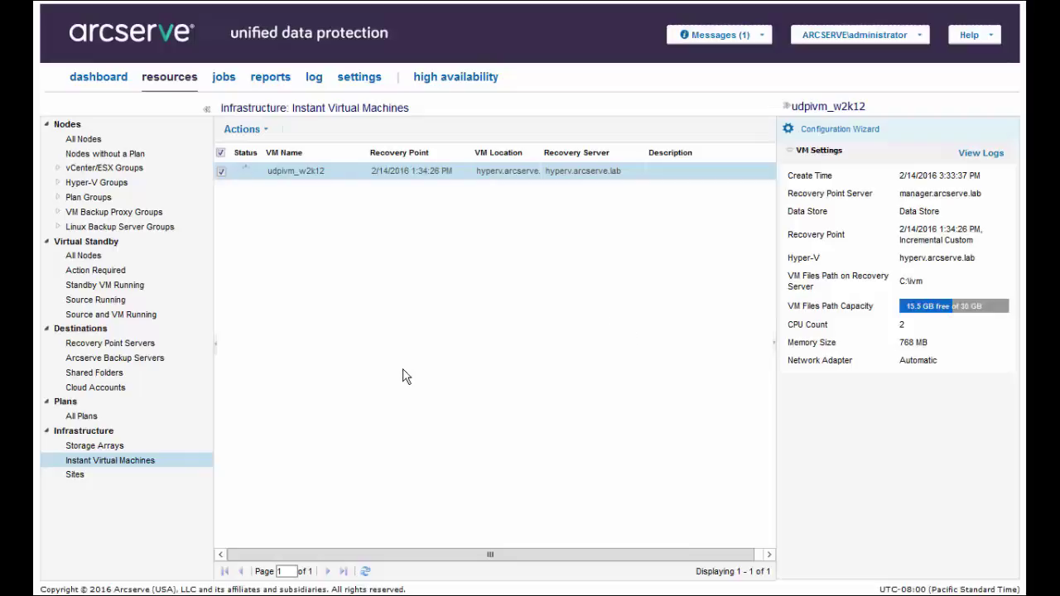
# Start creating an Instant VM for the node centos.arcserve.lab from its latest full recovery point, 2/14/2016 7:01:03 AM.
pyautogui.click(116, 140)
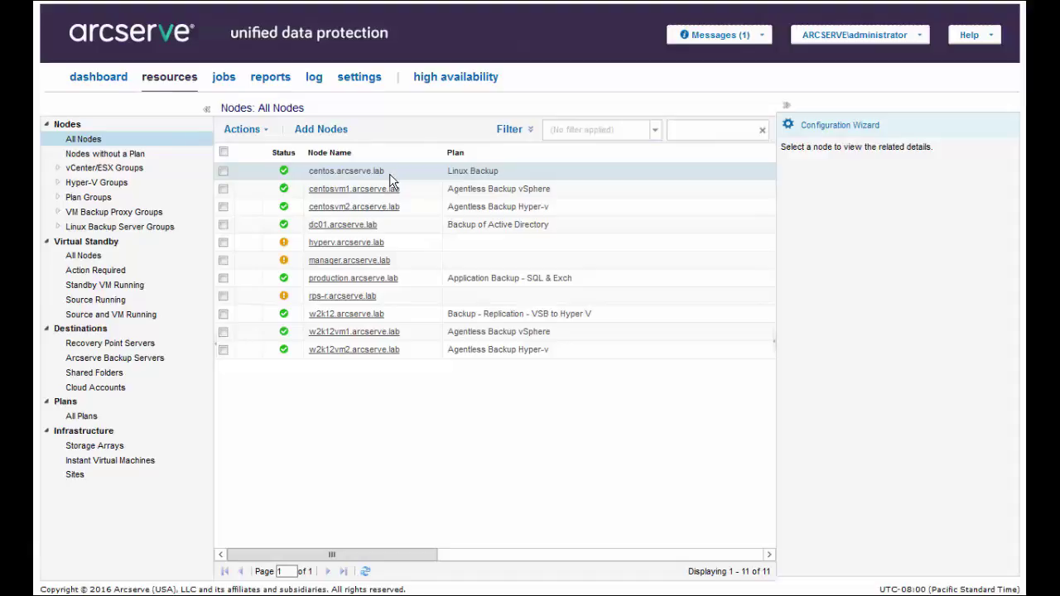
pyautogui.rightClick(389, 181)
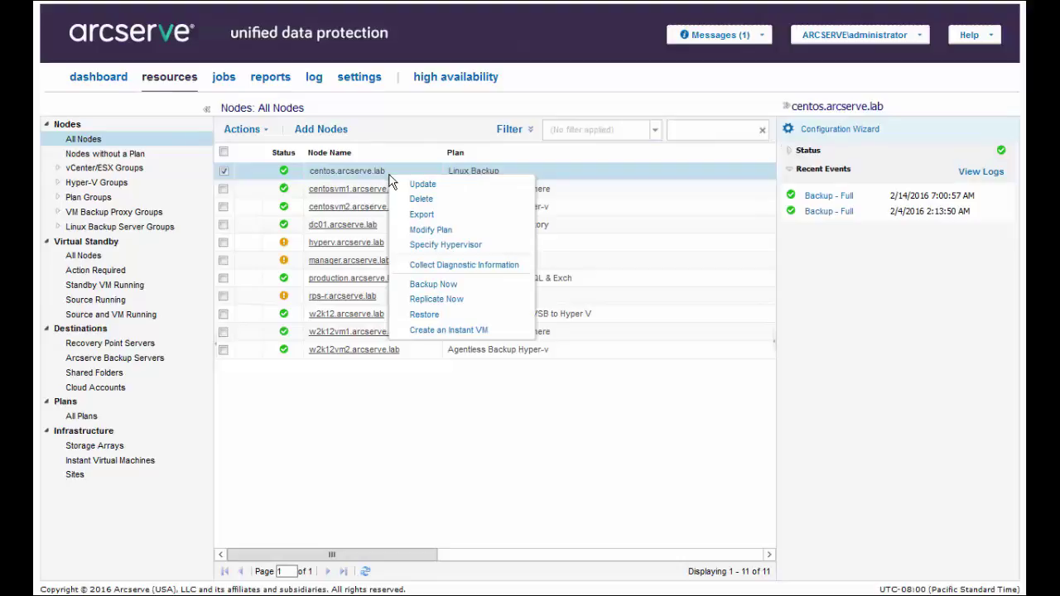
pyautogui.click(444, 336)
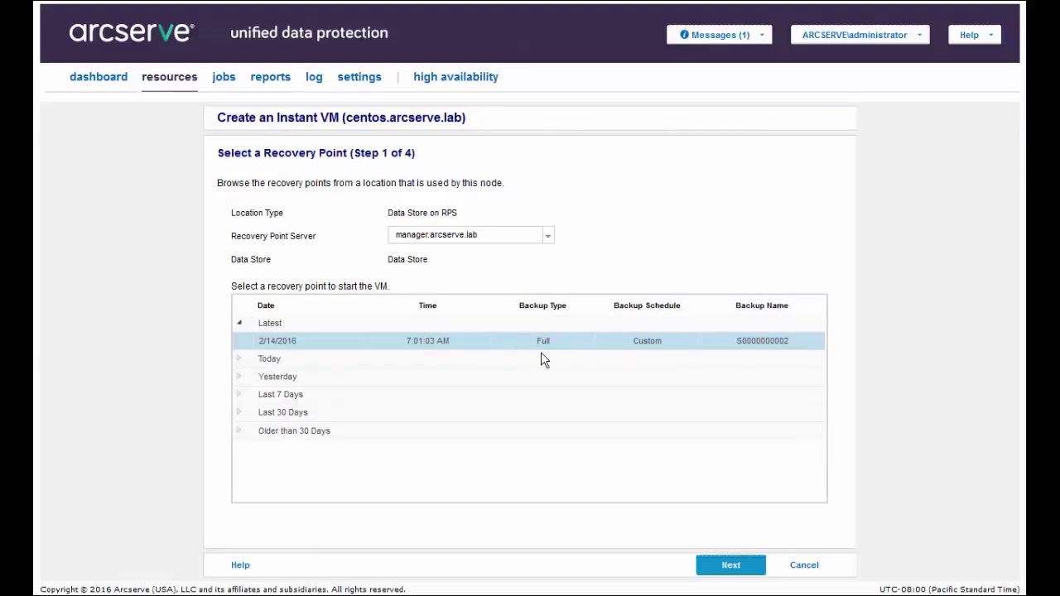
pyautogui.click(735, 567)
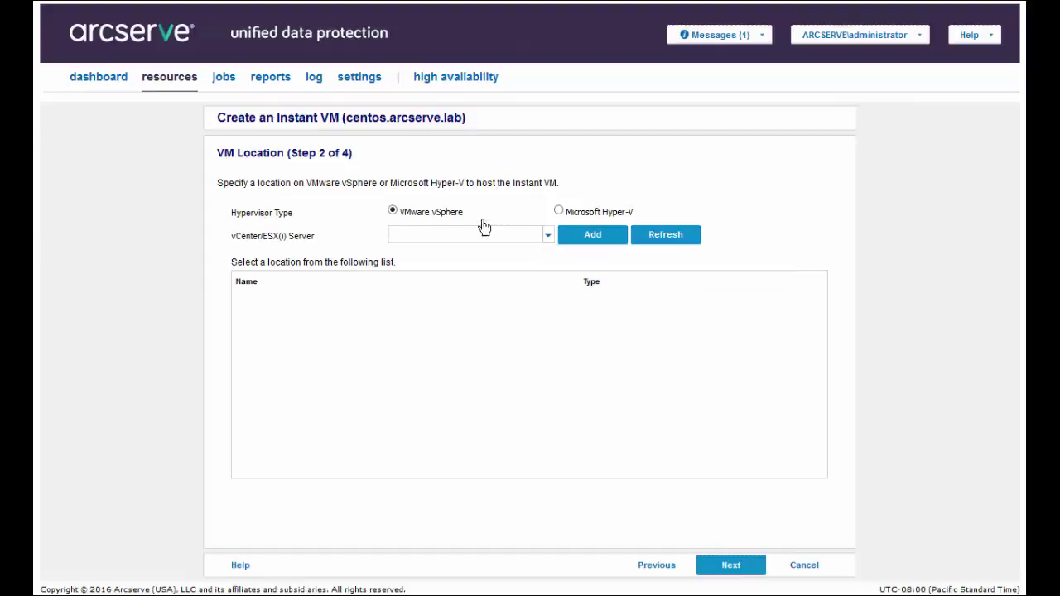
# Host the Instant VM on the VMware vSphere server vsphere.arcserve.lab and choose linux-server.arcserve.lab as the recovery server.
pyautogui.click(547, 237)
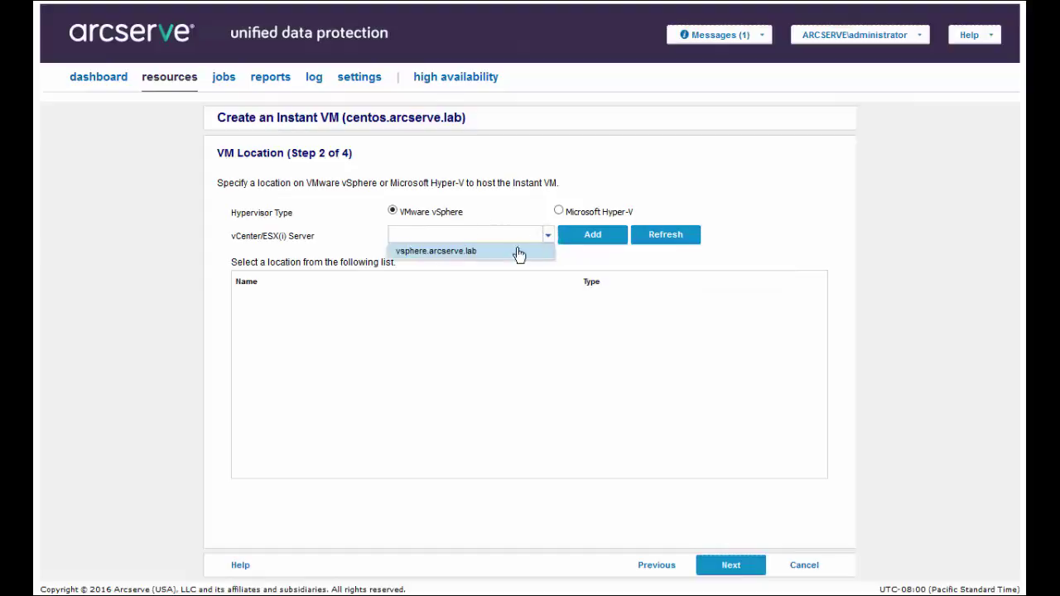
pyautogui.click(452, 252)
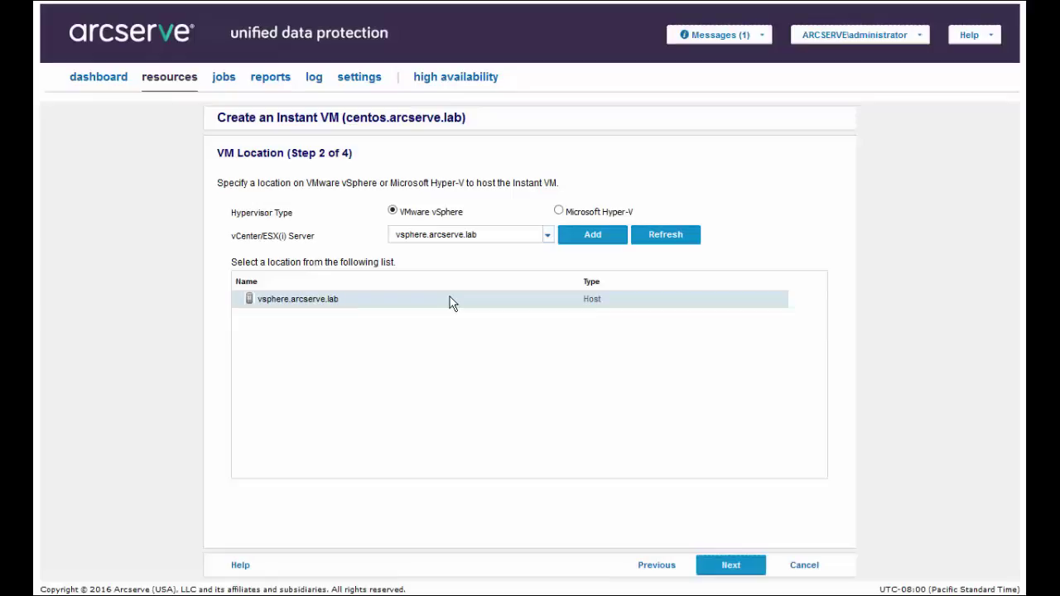
pyautogui.click(722, 567)
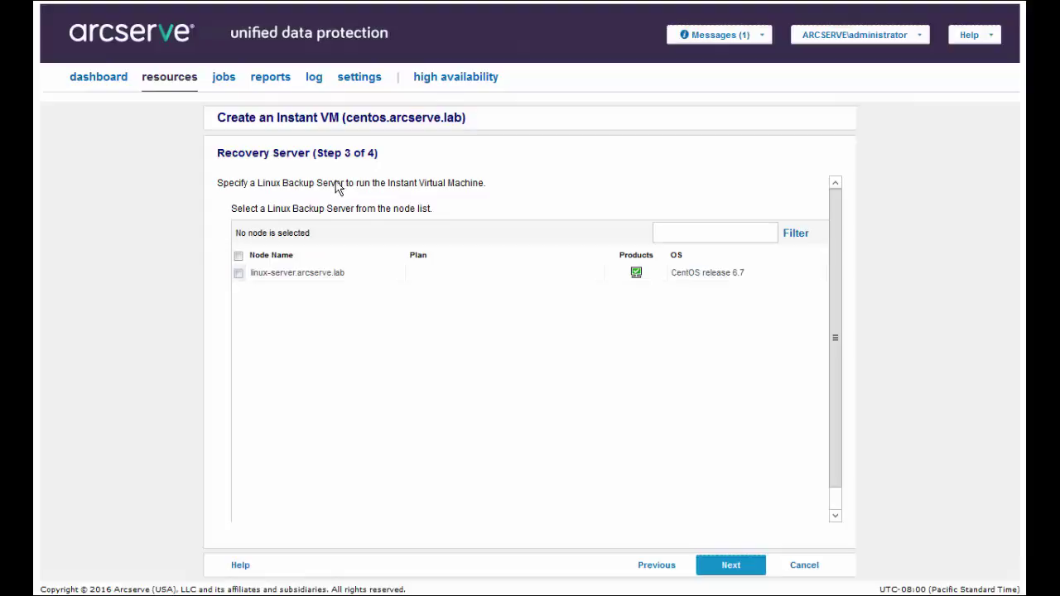
pyautogui.click(240, 274)
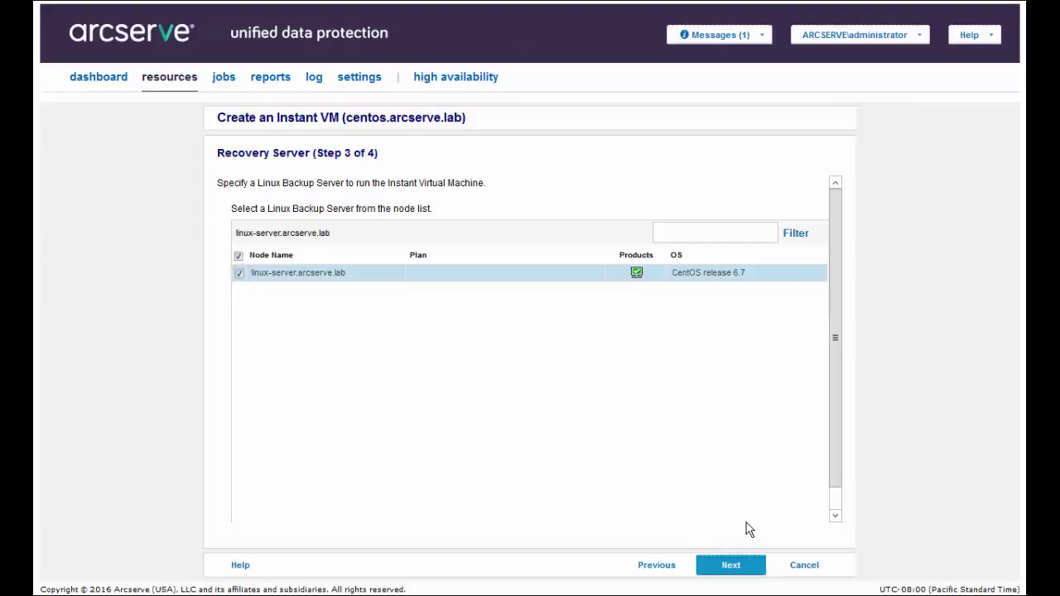
pyautogui.click(734, 567)
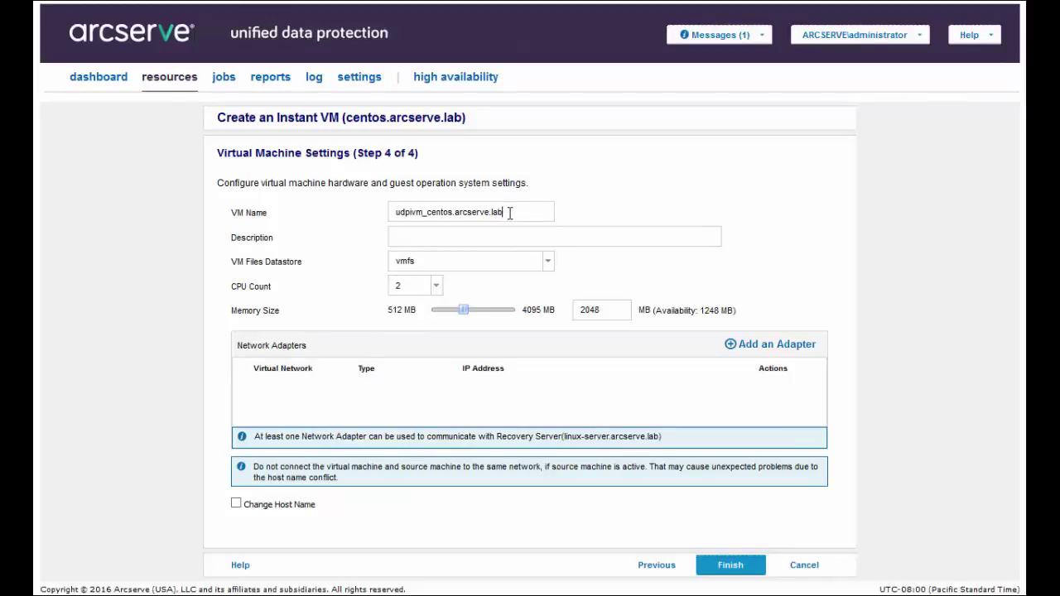
# Create udpivm_centos on the vmfs datastore with 768 MB of memory and an E1000 adapter on VM Network using automatic IP, and boot it immediately.
pyautogui.moveTo(511, 213); pyautogui.dragTo(453, 213)
pyautogui.press('BackSpace')
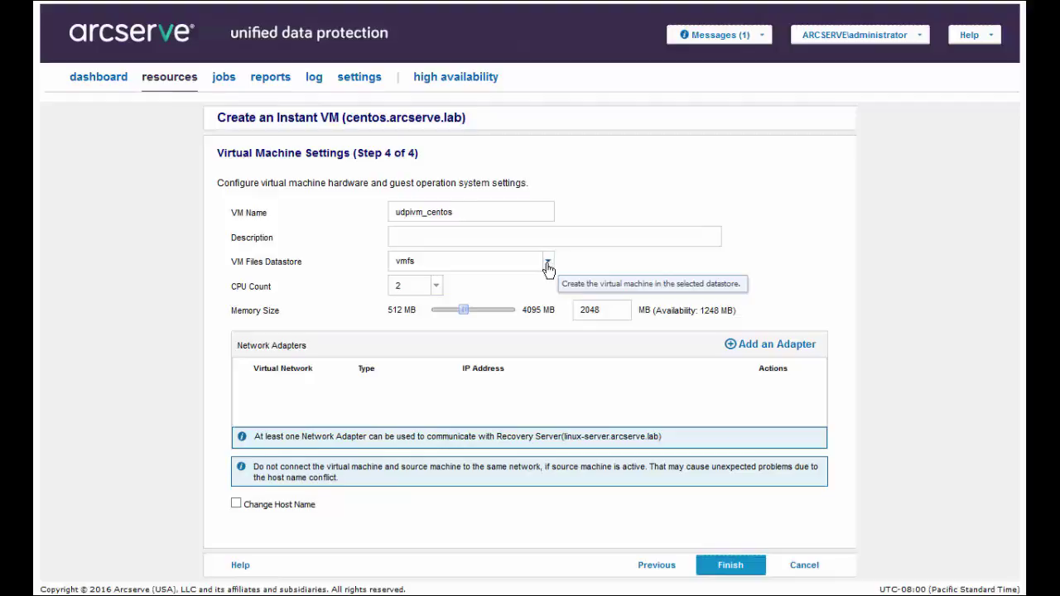
pyautogui.click(548, 264)
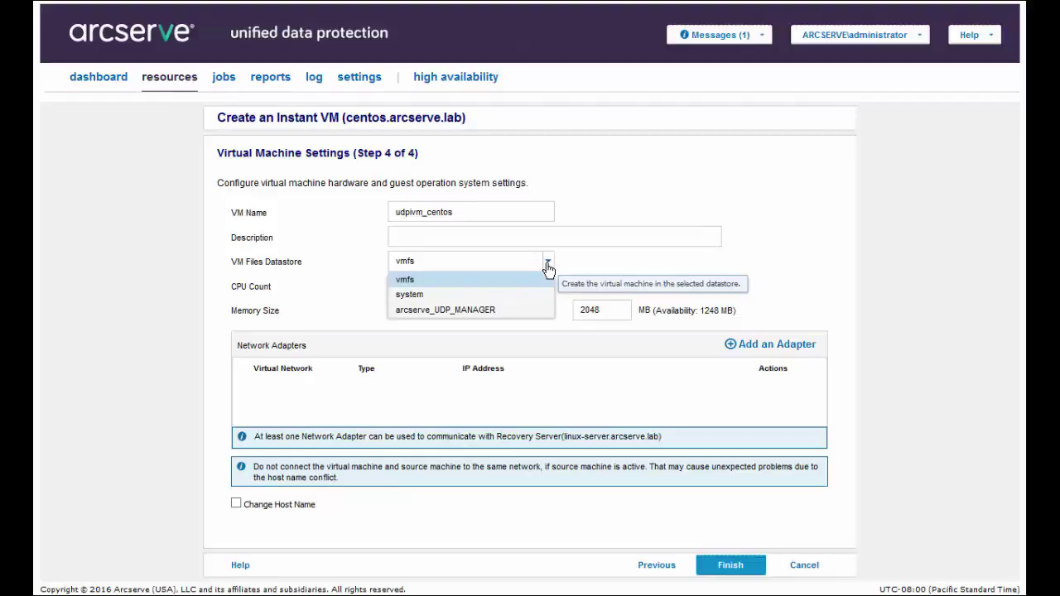
pyautogui.click(548, 263)
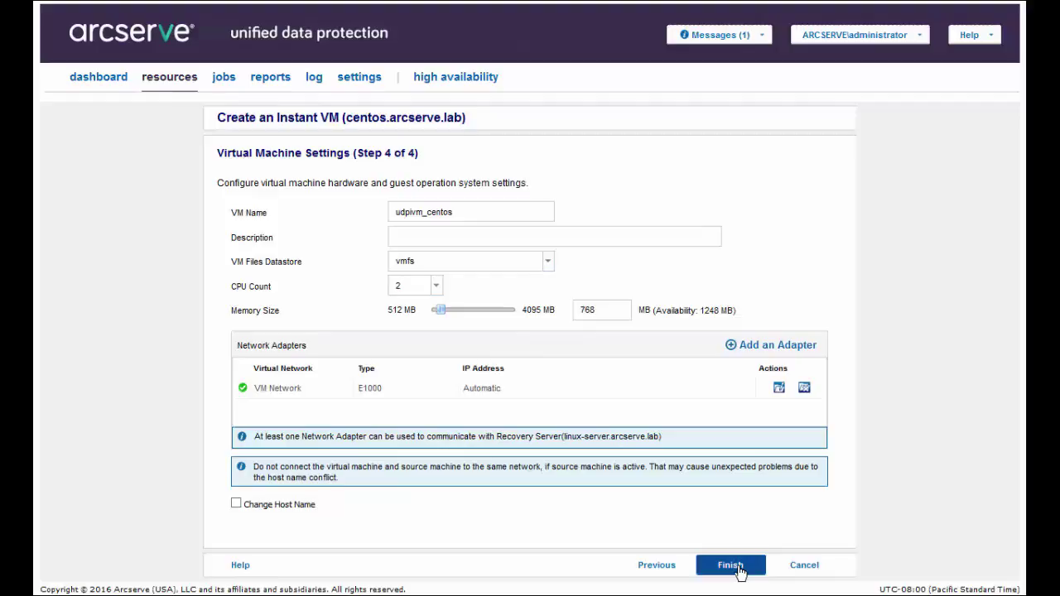
pyautogui.click(730, 565)
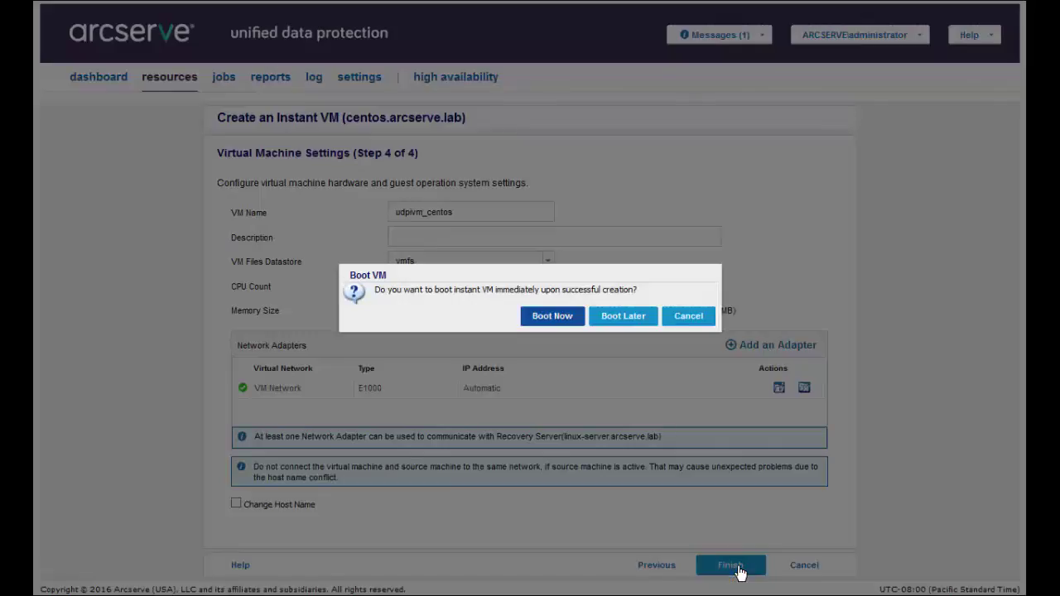
pyautogui.click(543, 319)
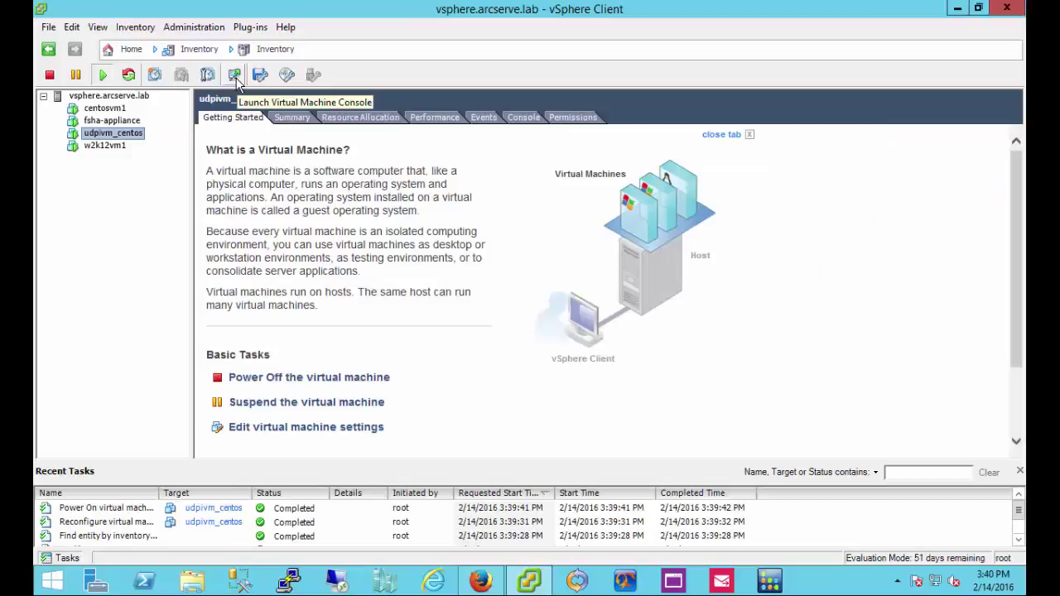
# In the vSphere Client, launch the virtual machine console of udpivm_centos.
pyautogui.click(235, 76)
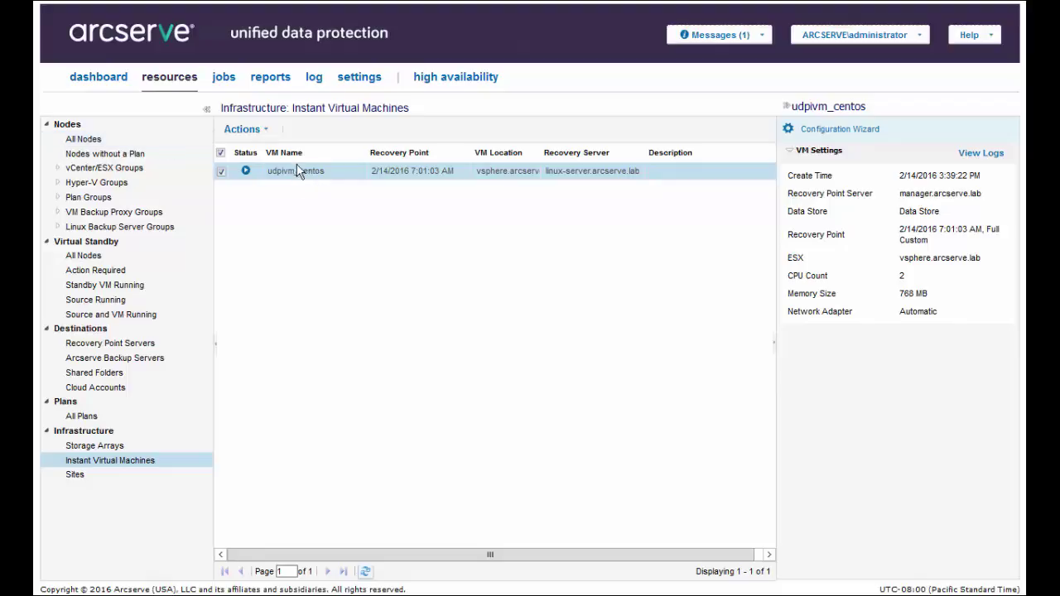
# Back in Arcserve UDP, open the Linux agent console through centos.arcserve.lab's Restore command, dismiss the restore type choice and show the job status.
pyautogui.click(91, 142)
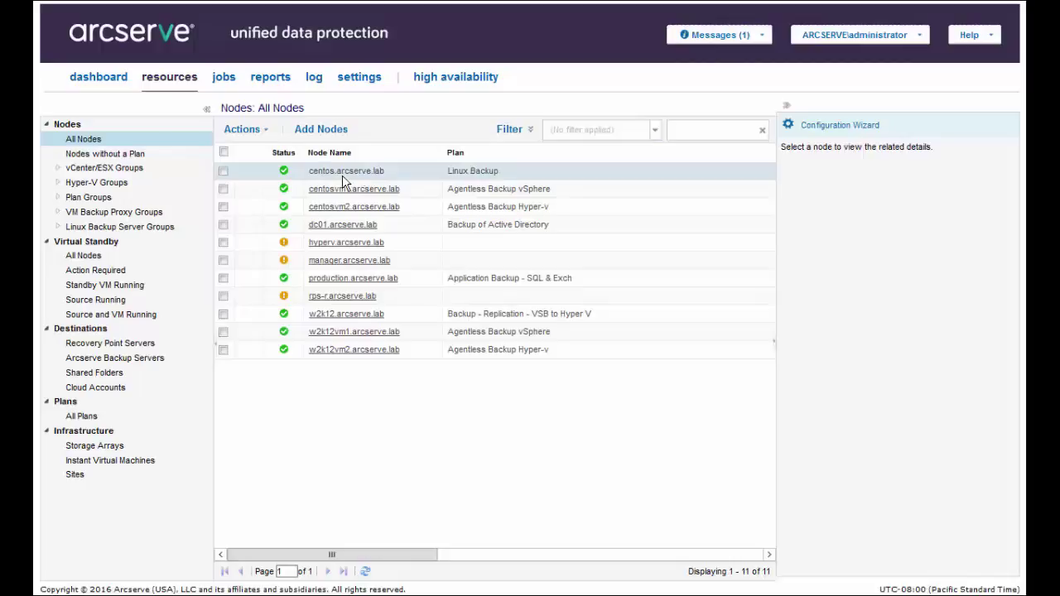
pyautogui.rightClick(342, 175)
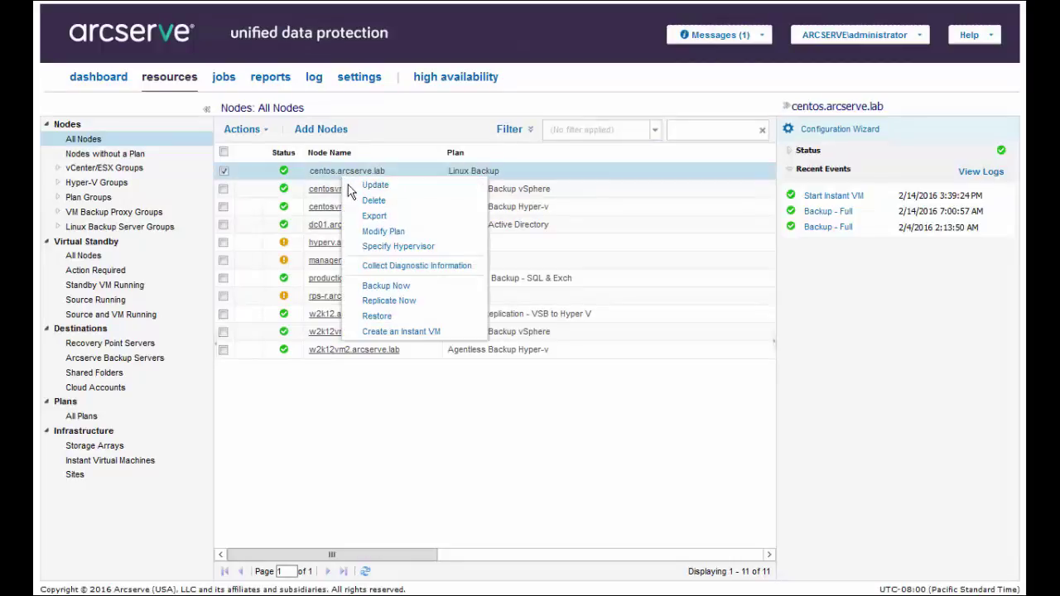
pyautogui.click(383, 318)
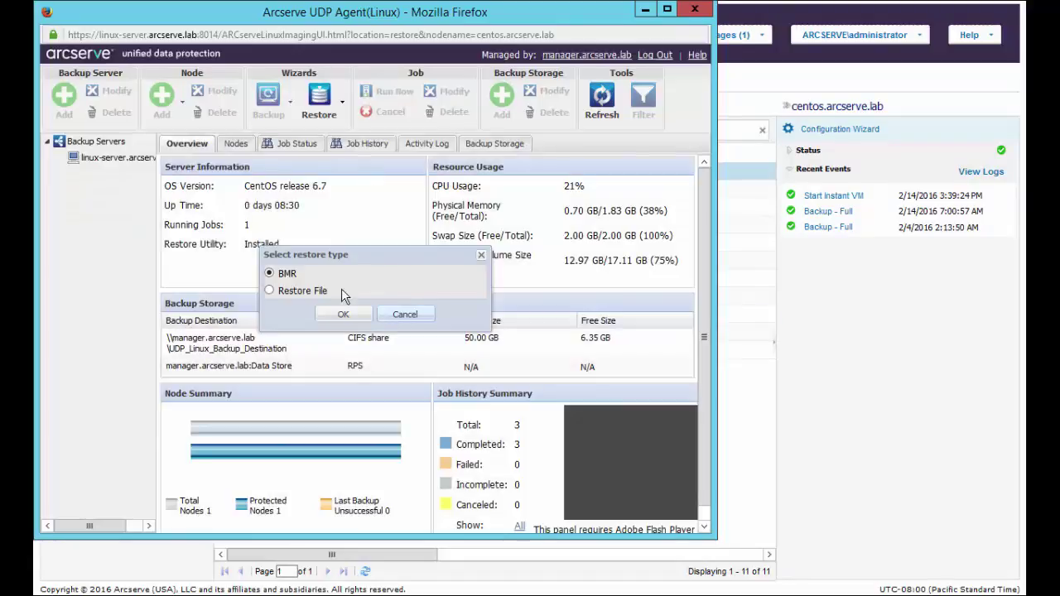
pyautogui.click(405, 316)
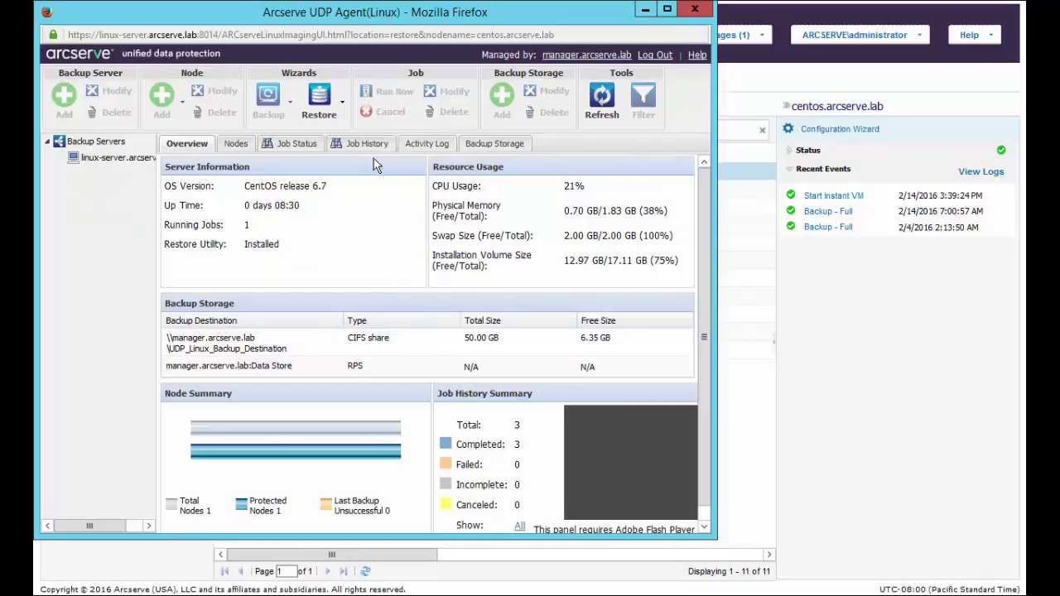
pyautogui.click(305, 147)
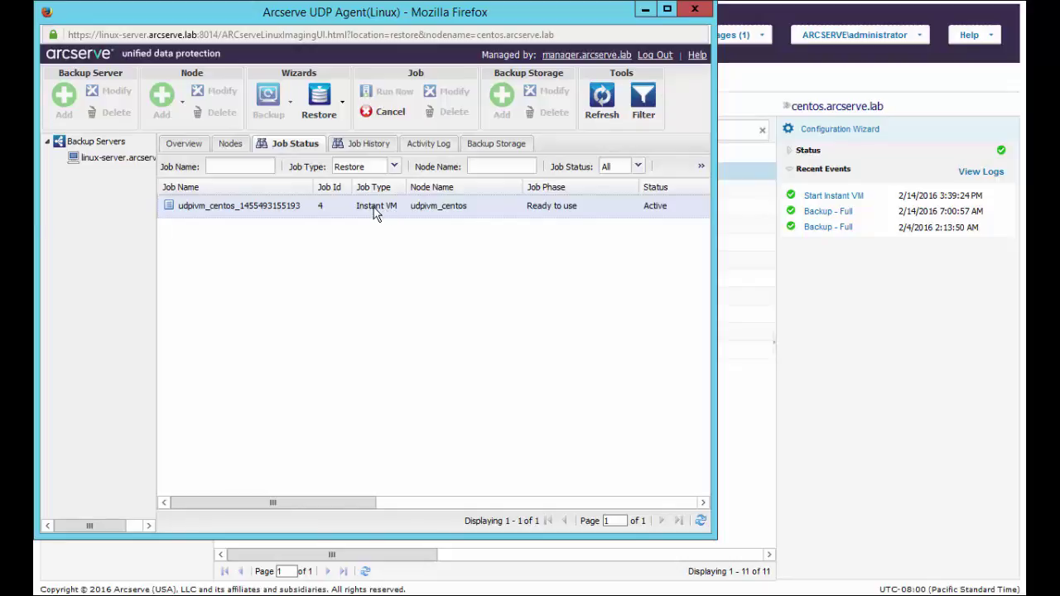
# Resume auto recovery for the udpivm_centos Instant VM job and acknowledge the message.
pyautogui.rightClick(371, 210)
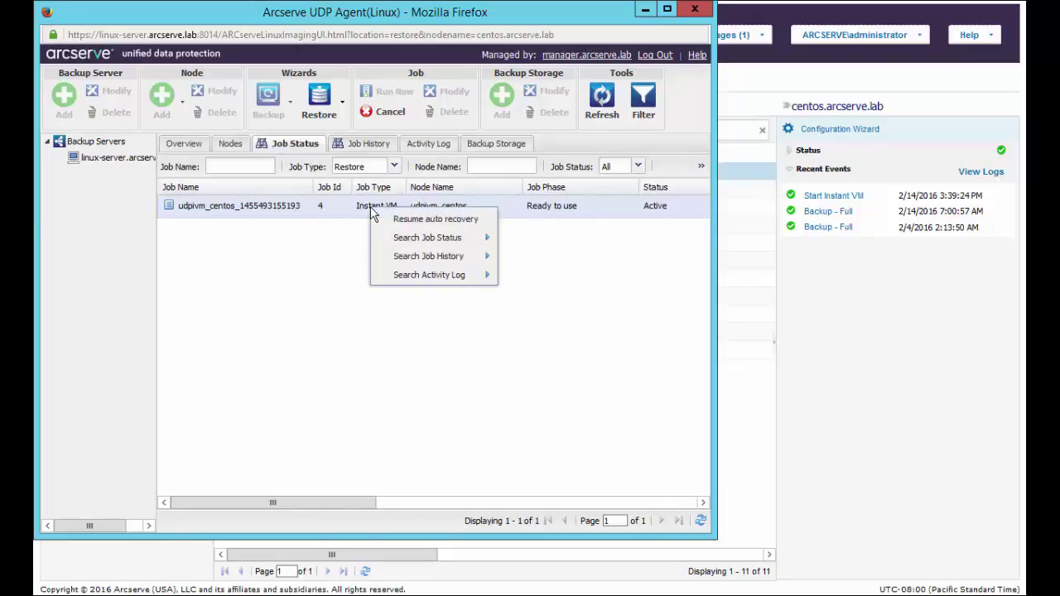
pyautogui.click(438, 220)
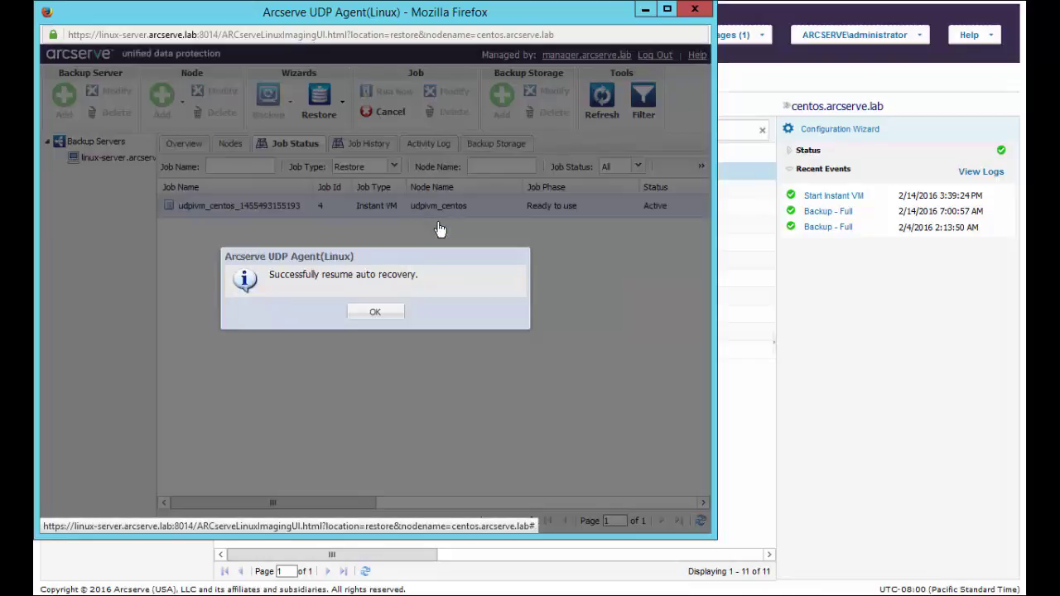
pyautogui.click(383, 319)
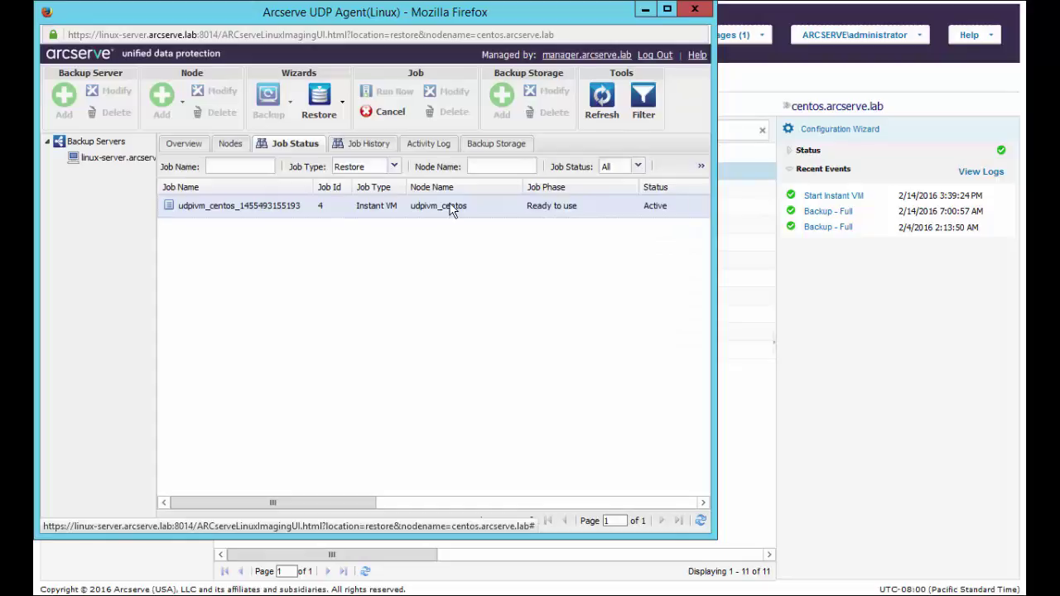